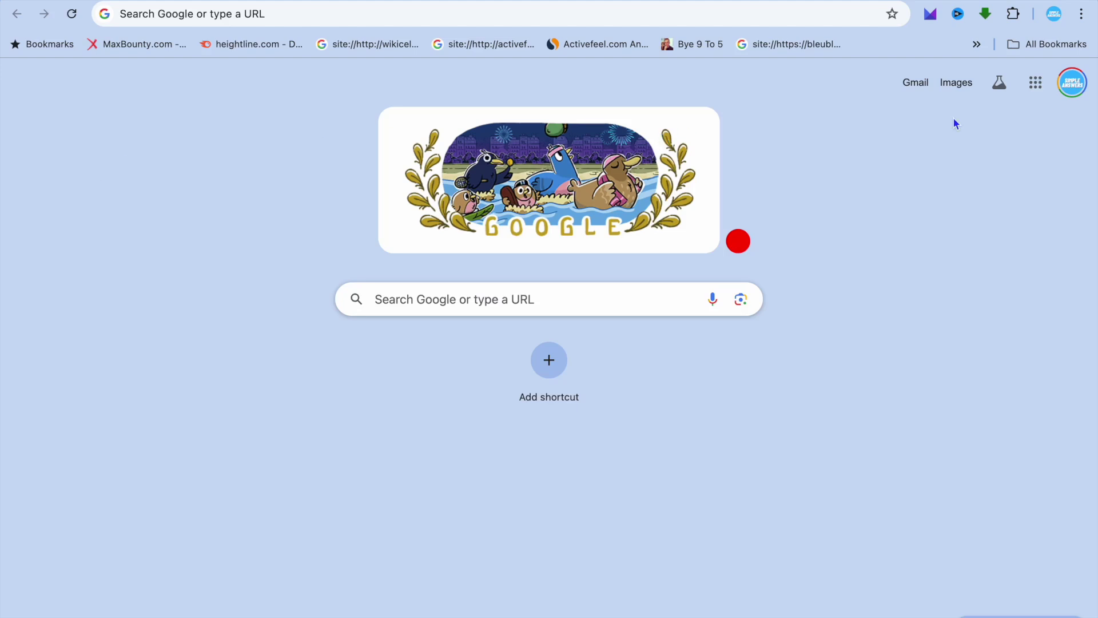
# Switch to the PayPal Summary tab and open the account settings
pyautogui.click(961, 1)
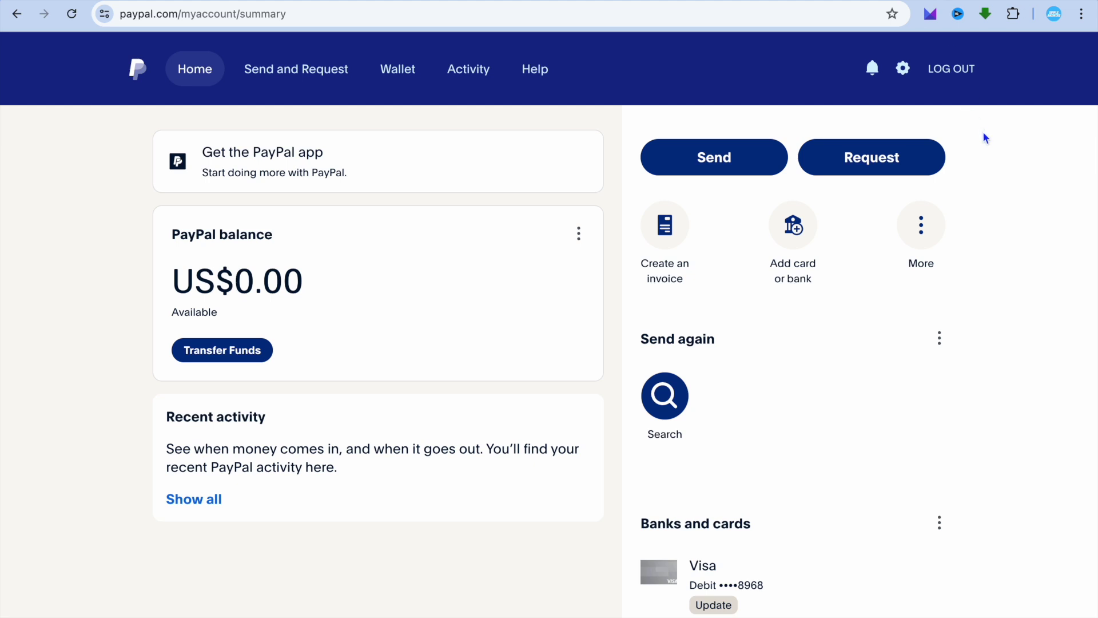
pyautogui.click(903, 70)
# Go to Seller Tools, choose PayPal buttons, and start a Buy Now button
pyautogui.click(821, 146)
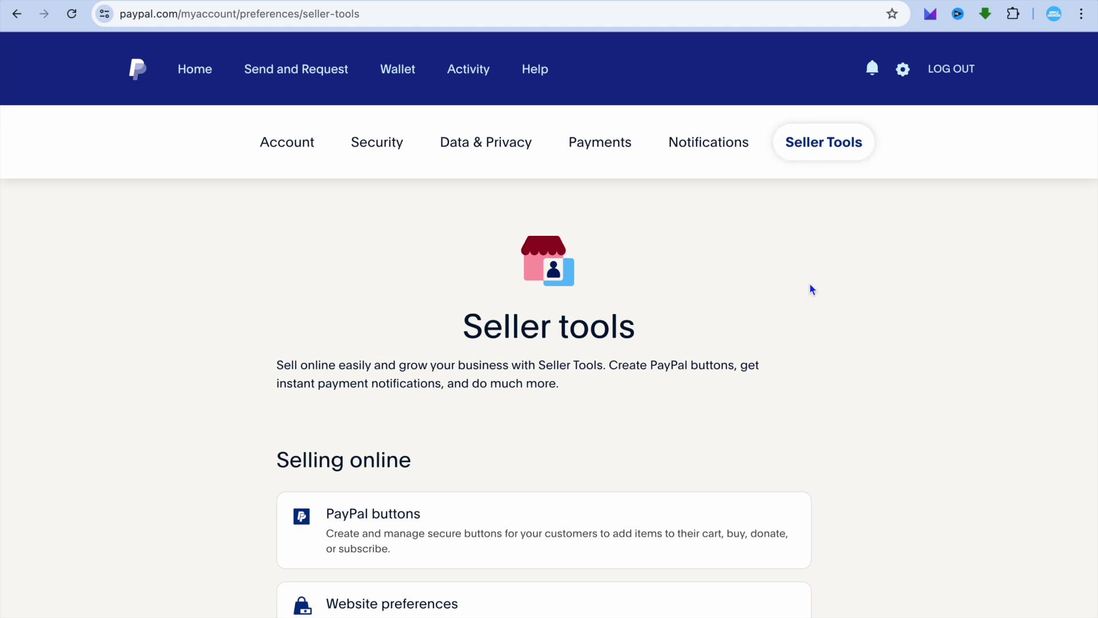
pyautogui.click(539, 531)
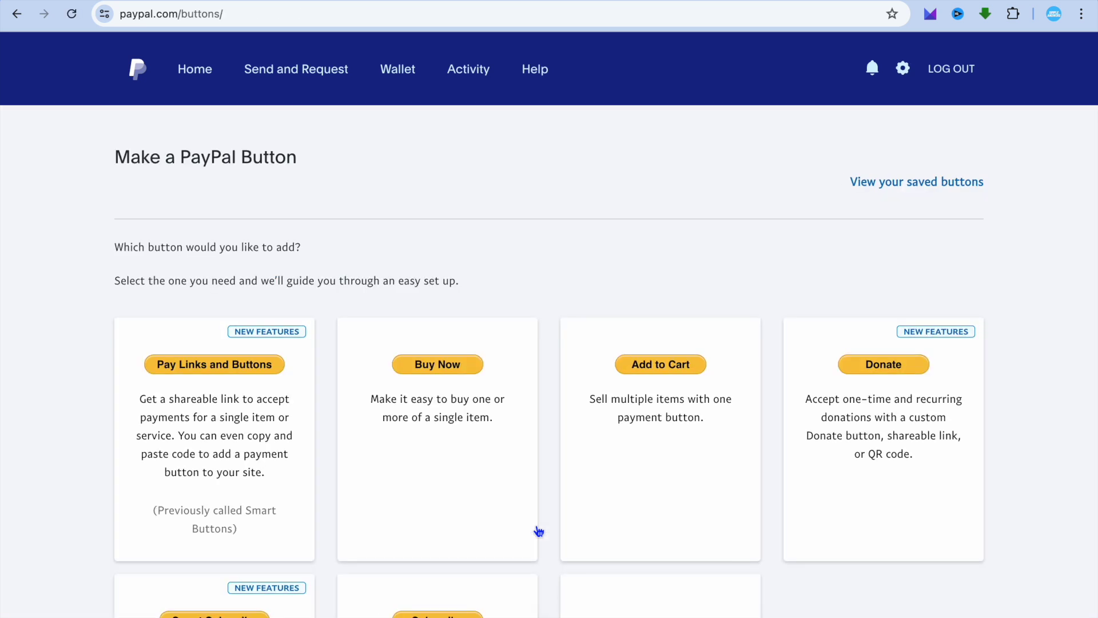
pyautogui.click(445, 371)
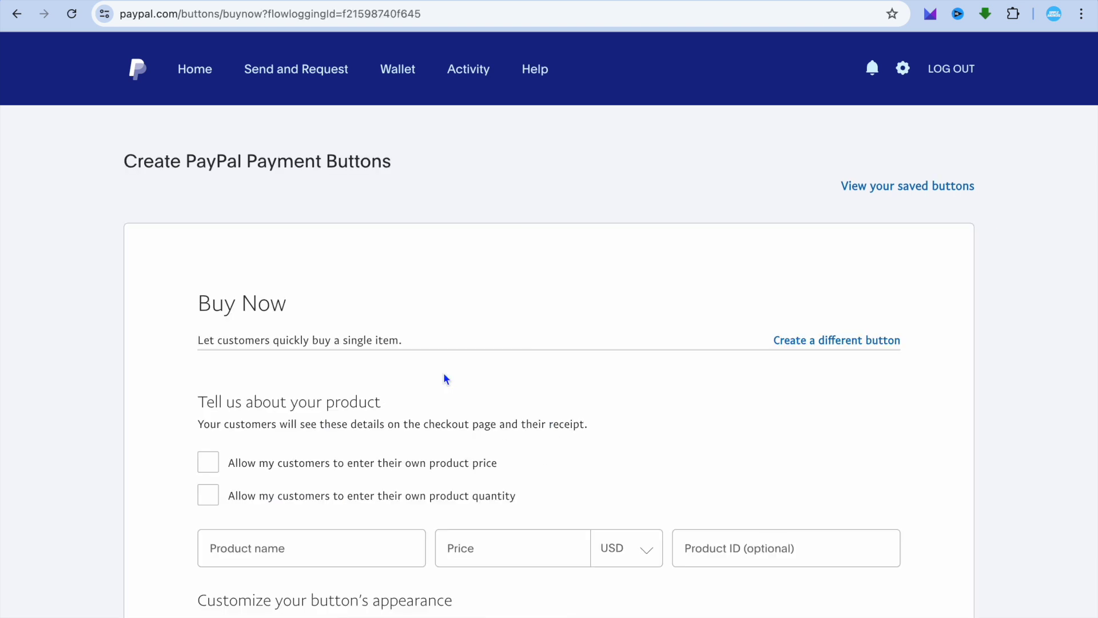
# Fill the Buy Now form with product name 'test' and price 5, keeping USD currency
pyautogui.scroll(-3, 444, 374)
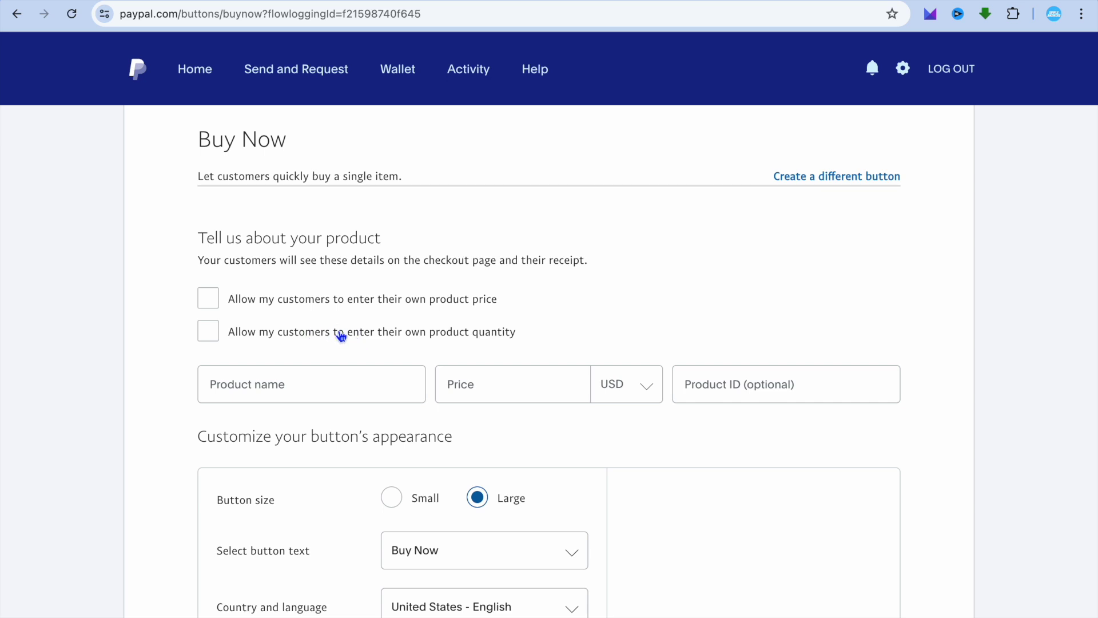
pyautogui.scroll(-2, 342, 337)
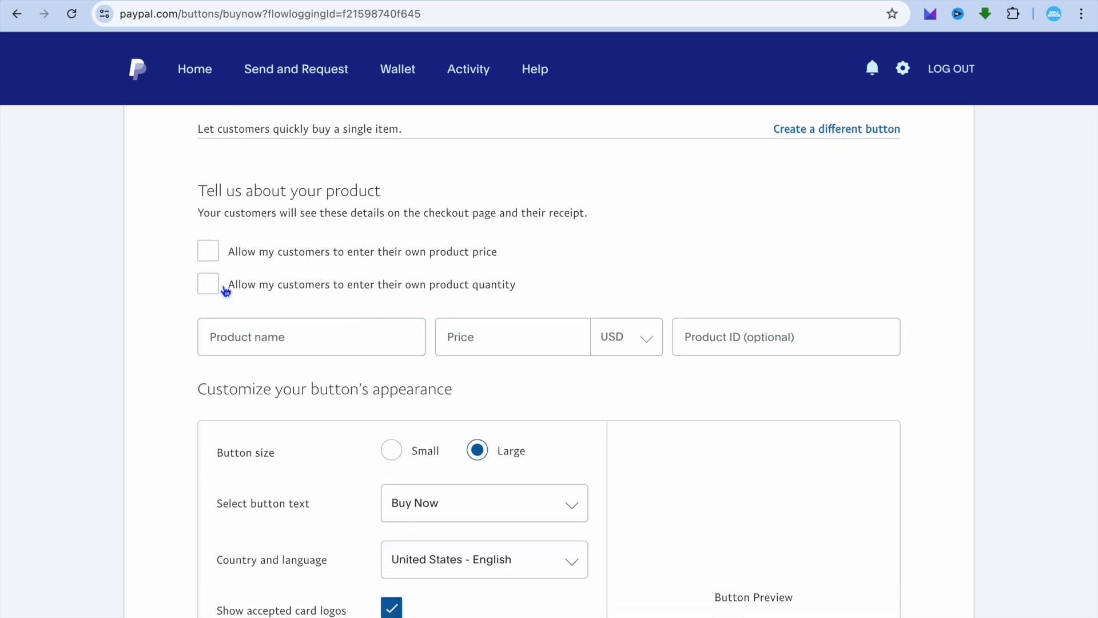
pyautogui.click(289, 336)
pyautogui.click(290, 336)
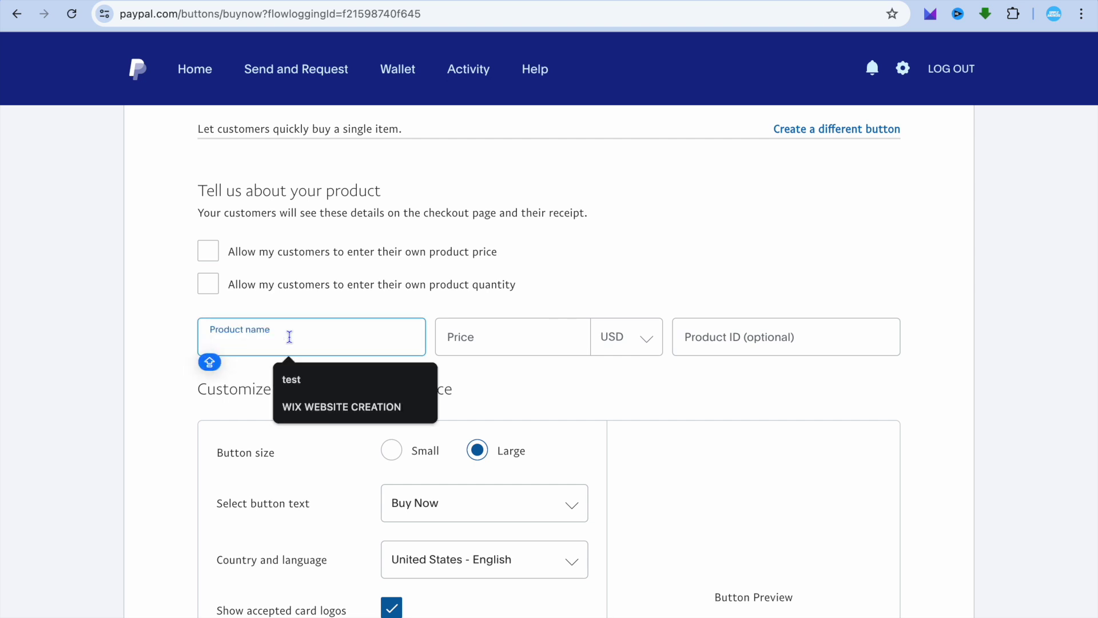
pyautogui.click(313, 379)
pyautogui.click(499, 338)
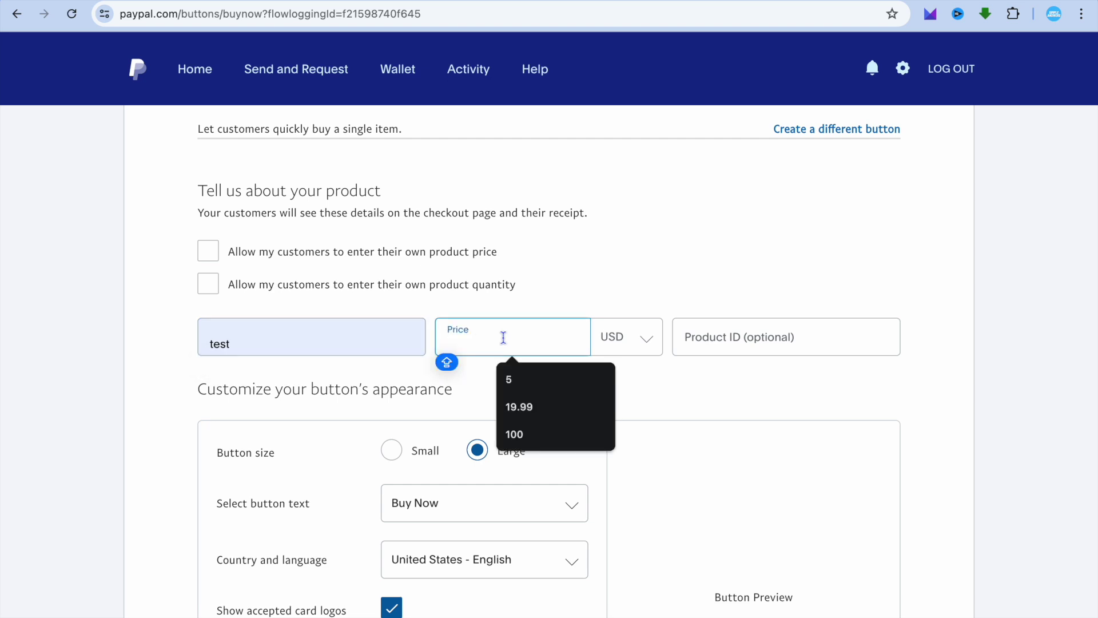
pyautogui.click(527, 380)
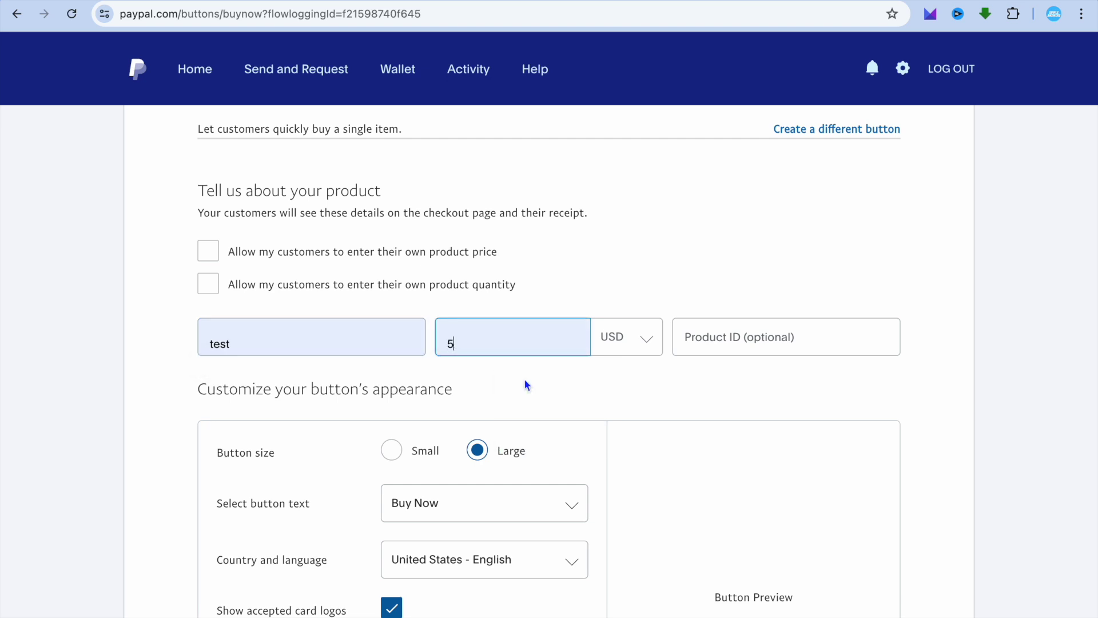
pyautogui.click(640, 339)
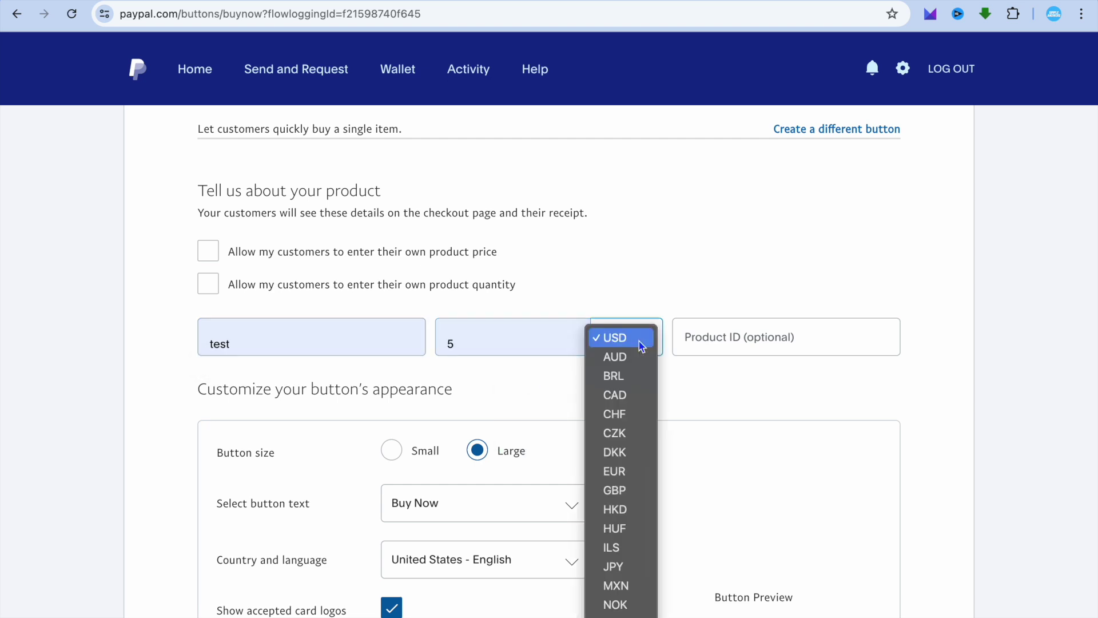
pyautogui.click(681, 373)
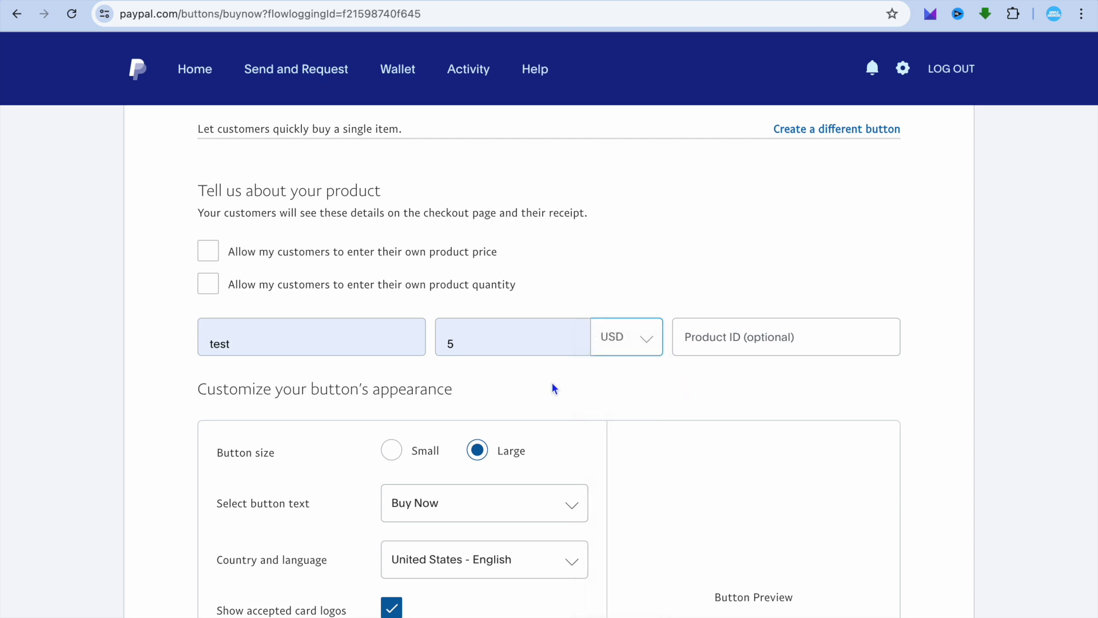
pyautogui.scroll(-4, 552, 387)
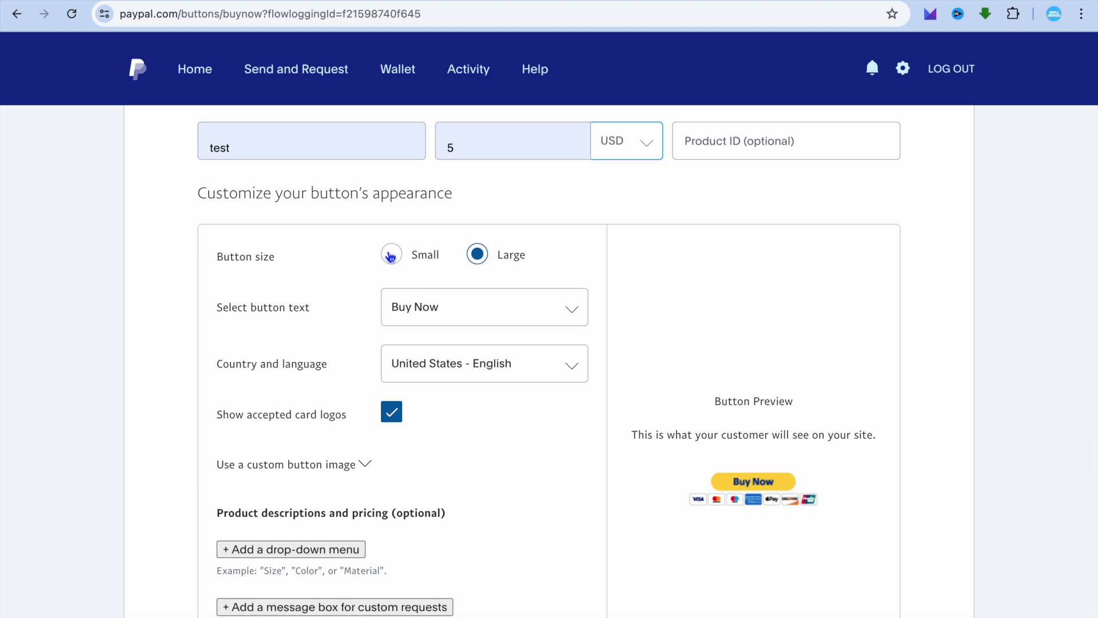
pyautogui.click(391, 255)
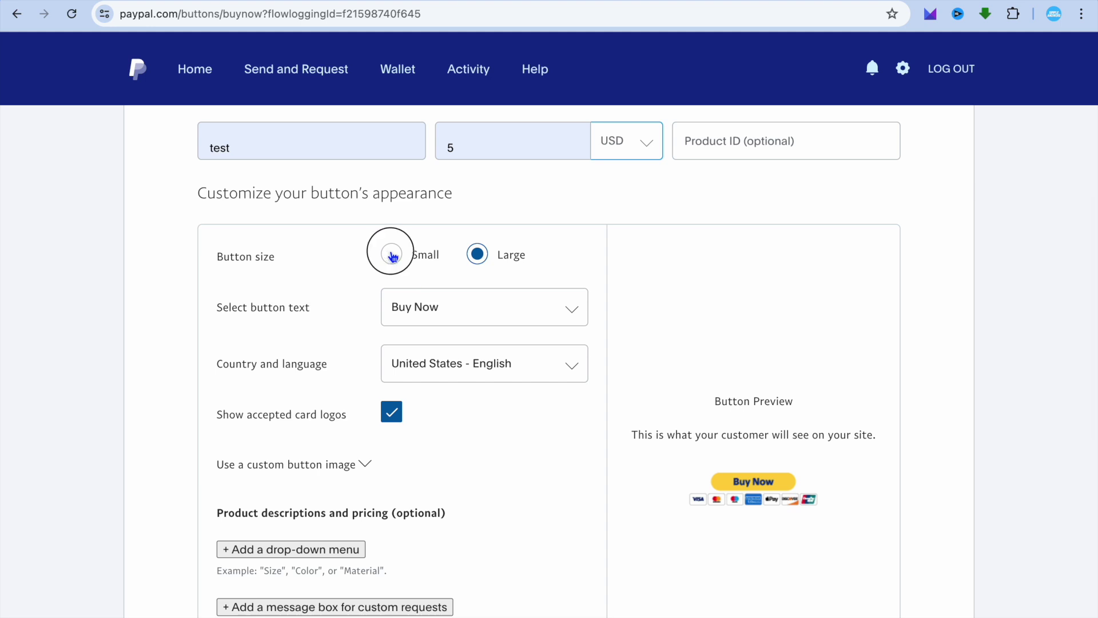
pyautogui.click(480, 257)
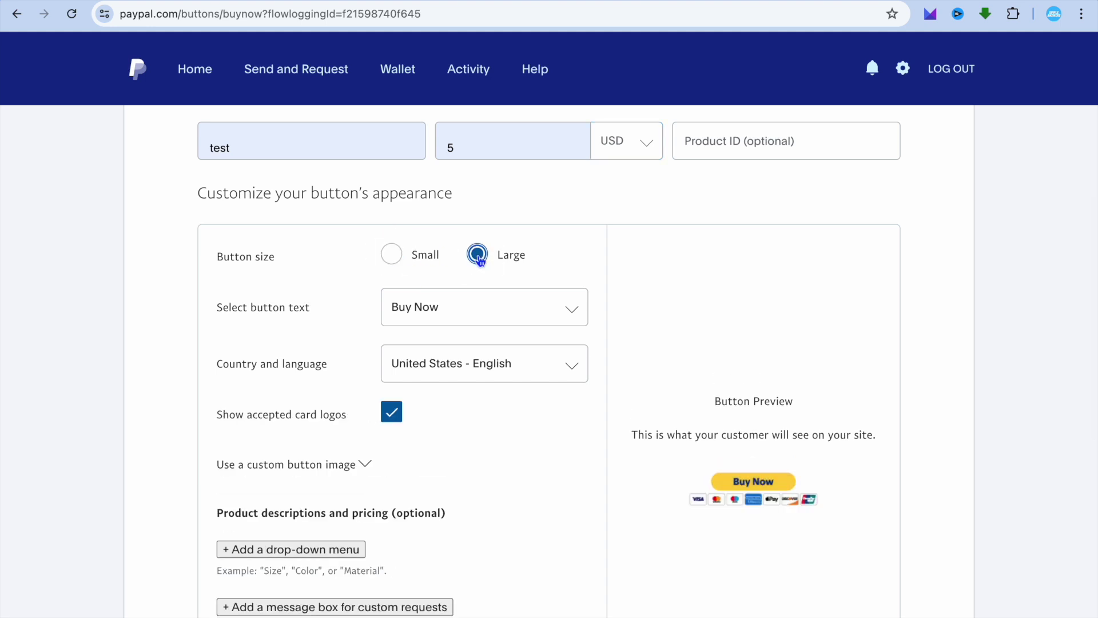
pyautogui.click(553, 311)
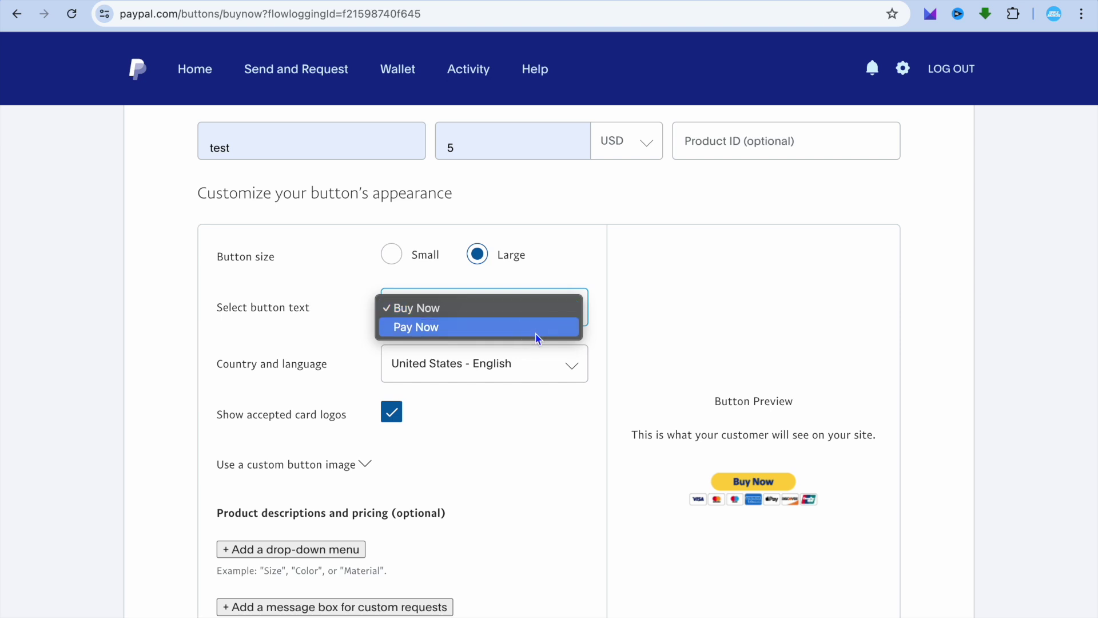
pyautogui.click(541, 329)
pyautogui.click(558, 314)
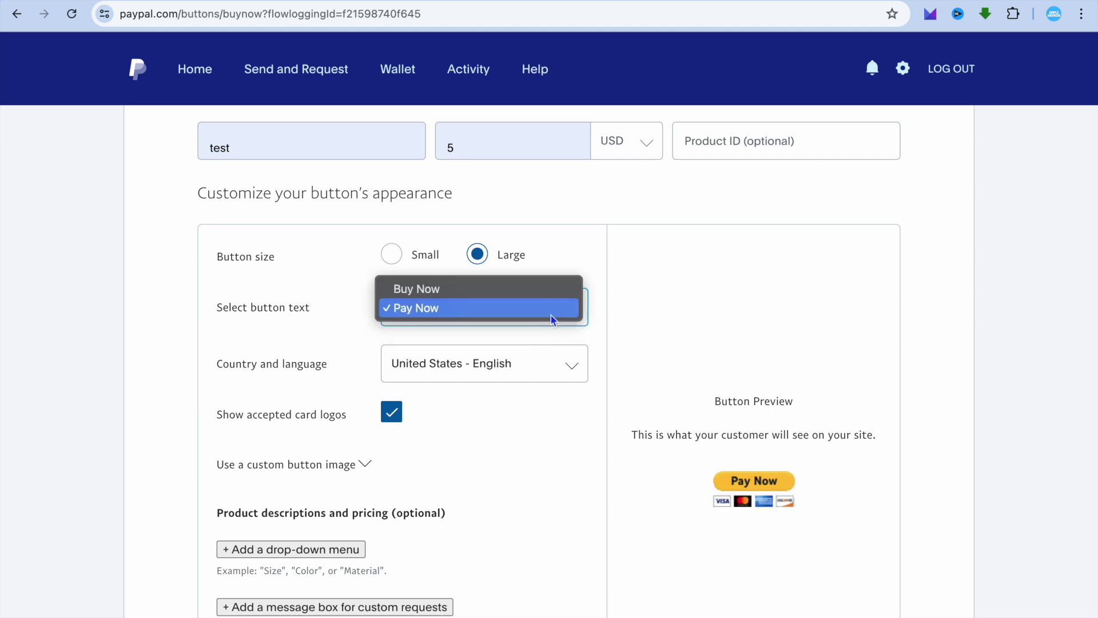
pyautogui.click(522, 288)
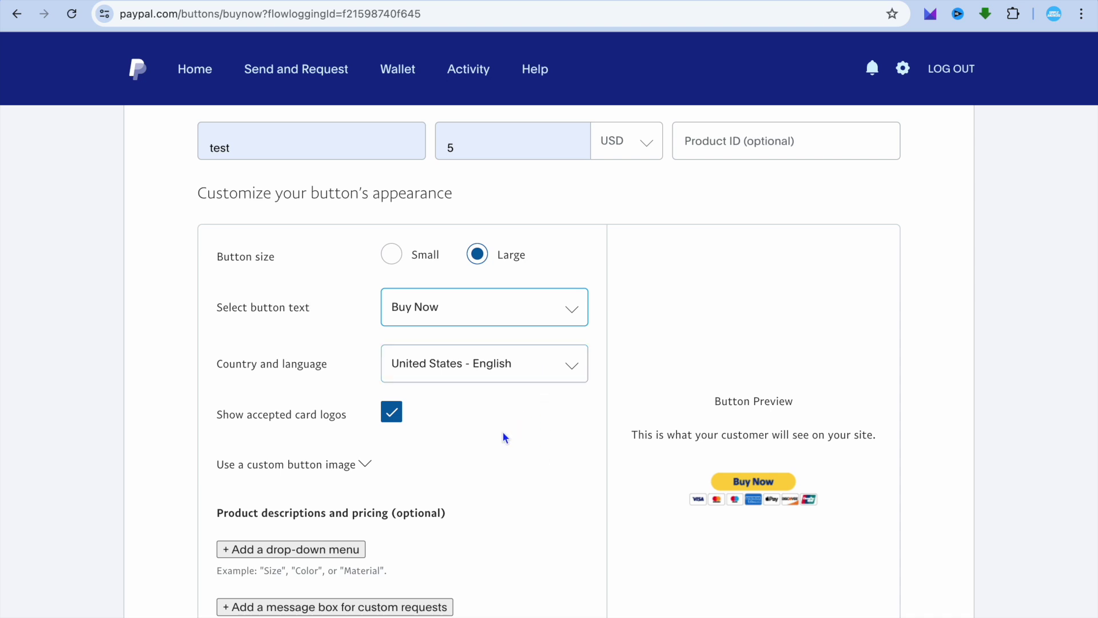
pyautogui.scroll(-2, 503, 438)
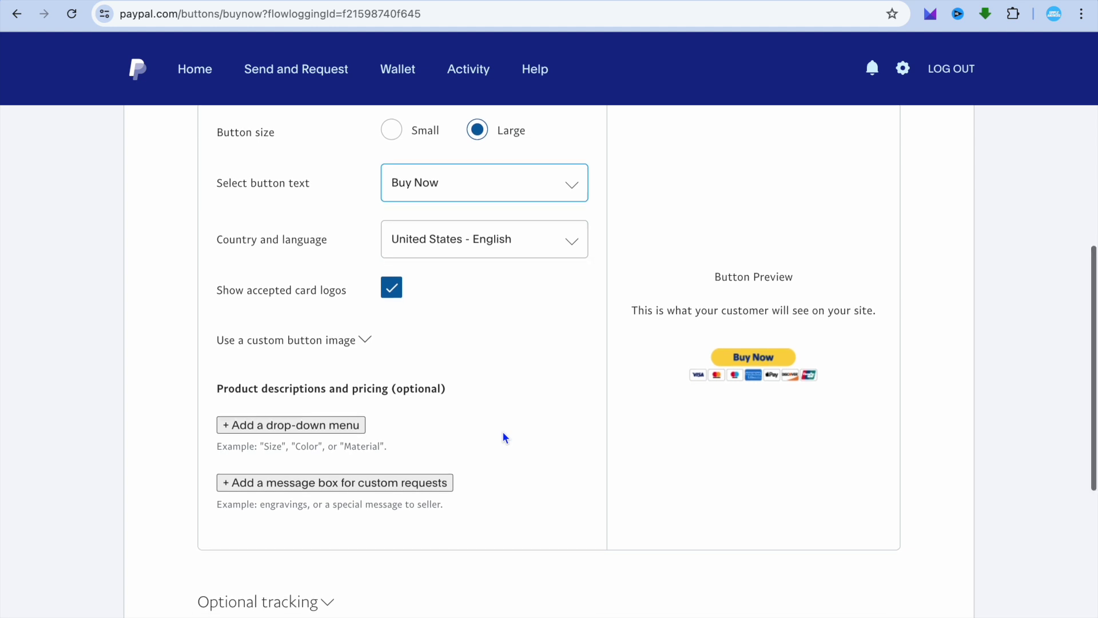
# Expand Optional settings, dismiss the Chrome promo, and click into the Return URL field
pyautogui.scroll(-4, 503, 438)
pyautogui.scroll(-1, 505, 437)
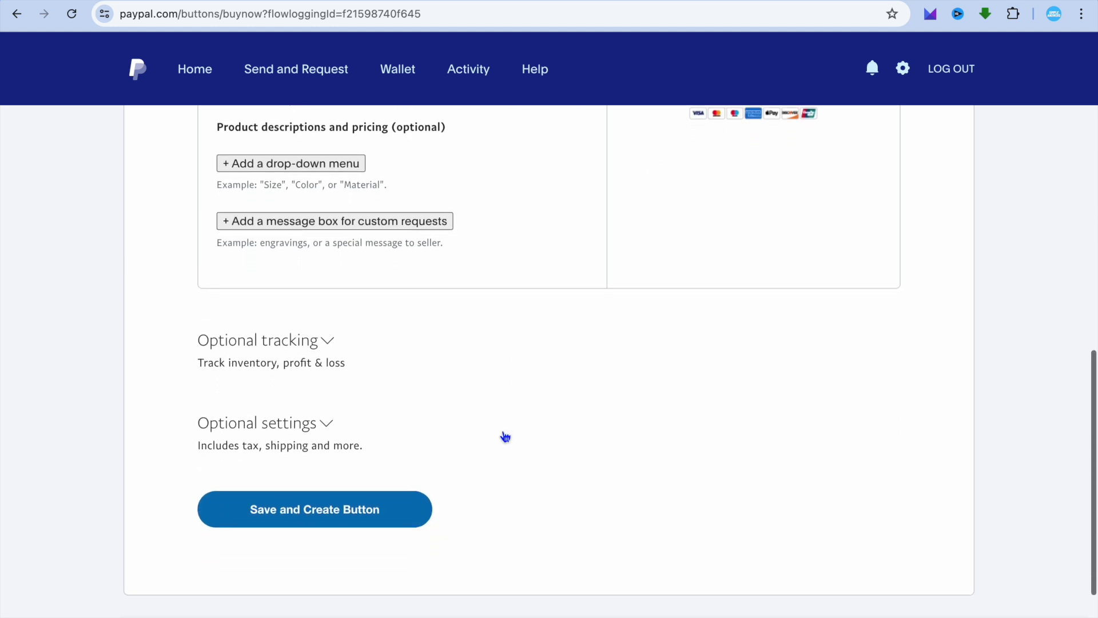
pyautogui.click(313, 423)
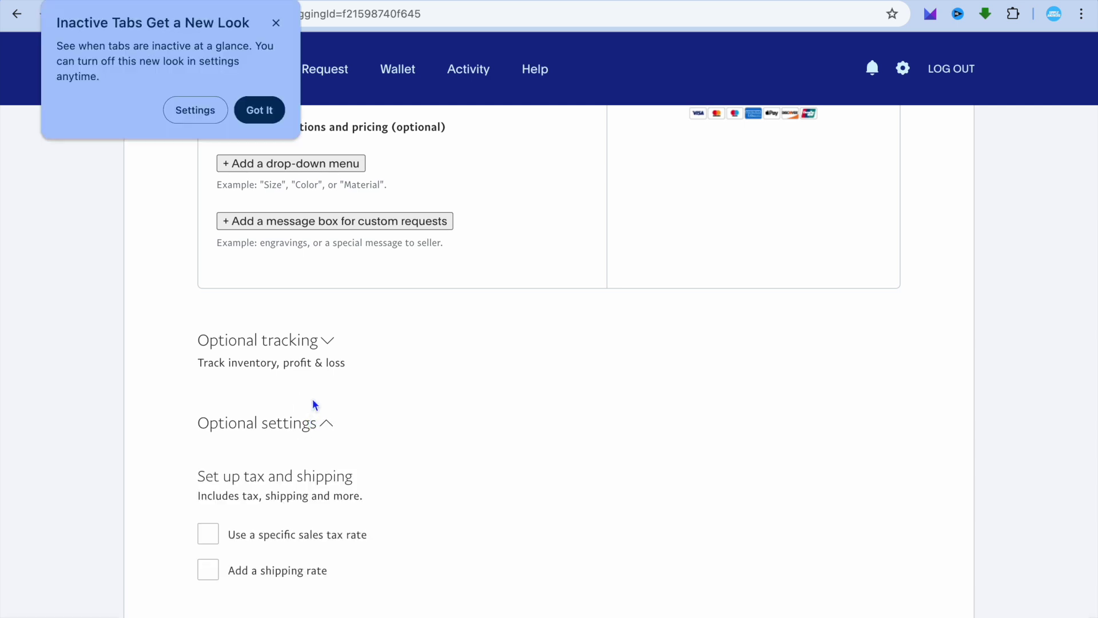
pyautogui.click(275, 23)
pyautogui.scroll(-6, 377, 375)
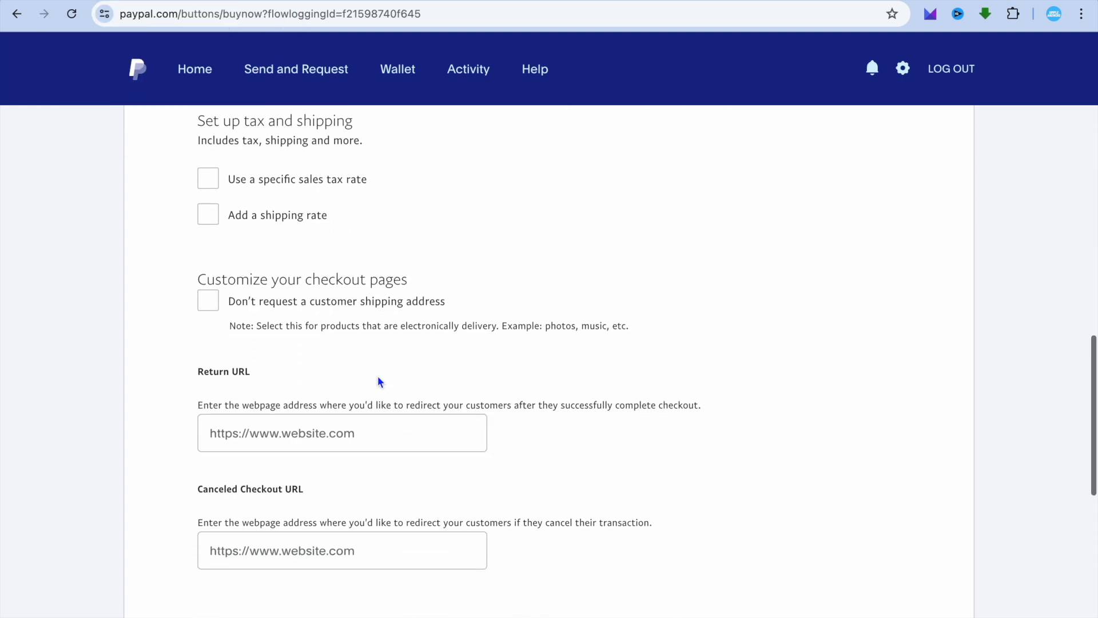
pyautogui.scroll(-3, 378, 377)
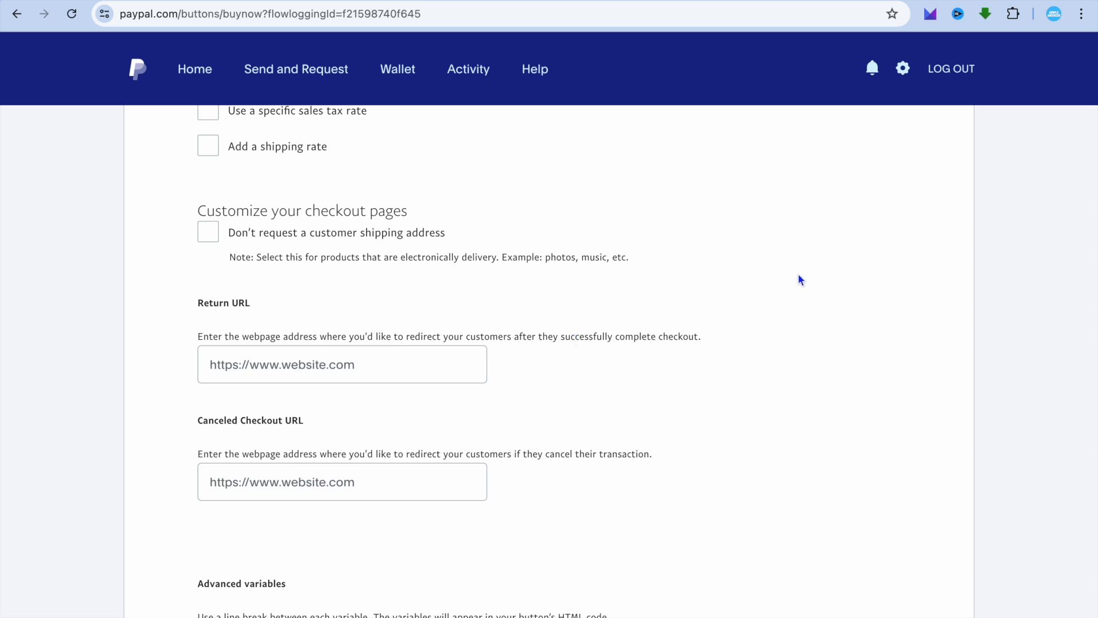
pyautogui.click(454, 359)
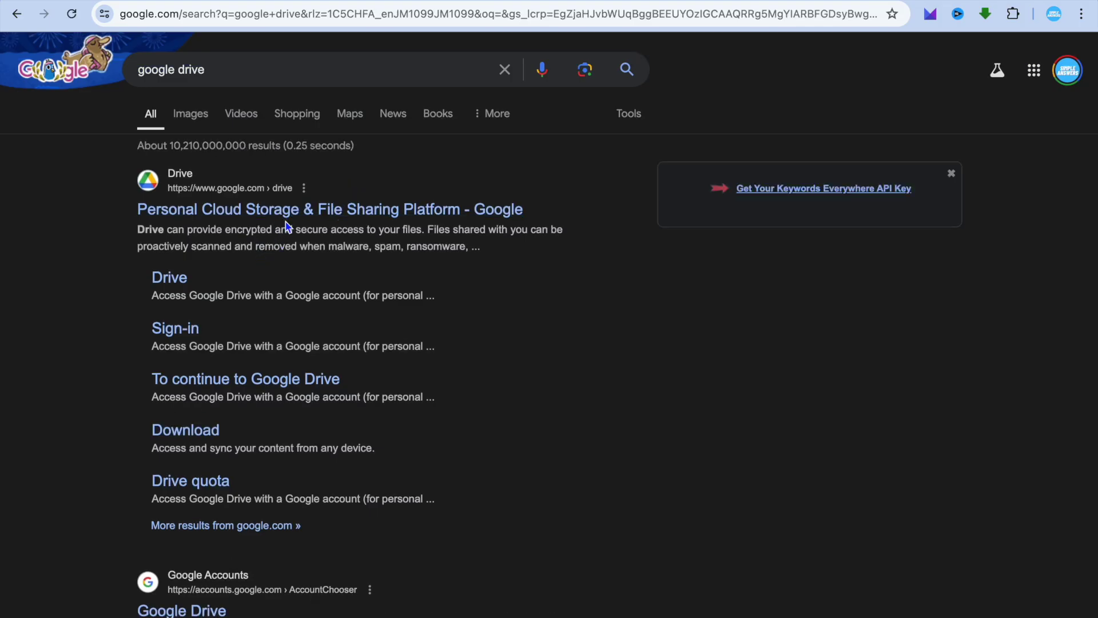
# Open the Google Drive search result and go to the Drive home page
pyautogui.click(294, 212)
pyautogui.click(290, 445)
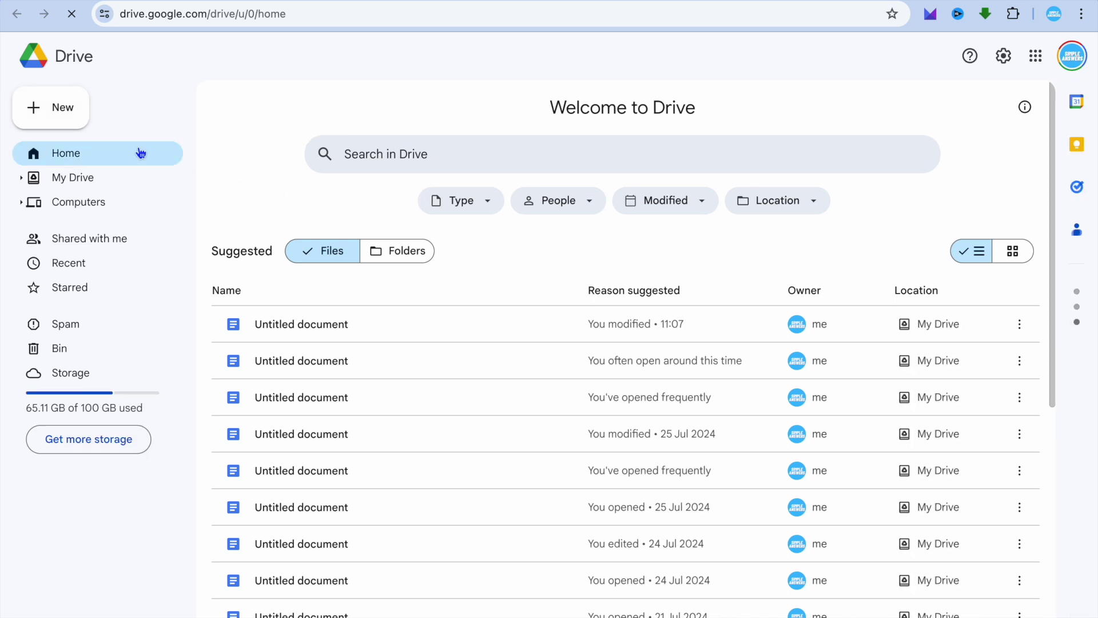
pyautogui.click(59, 110)
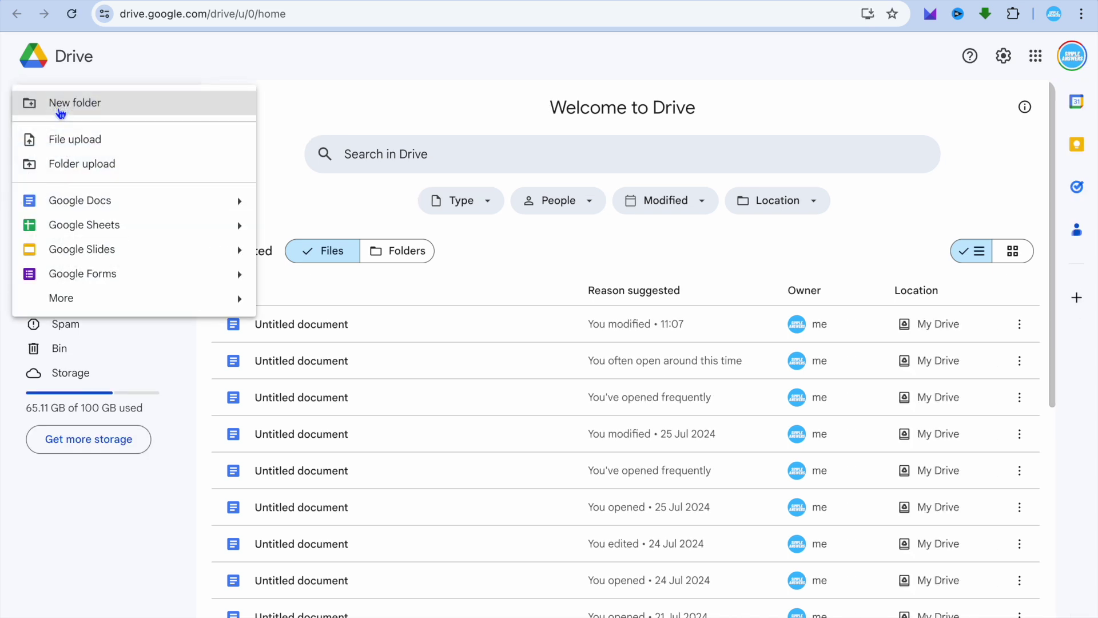
# Upload 'Colorful Simple Paint Mix Illustration Art Poster (2).png' from Downloads to My Drive
pyautogui.click(100, 145)
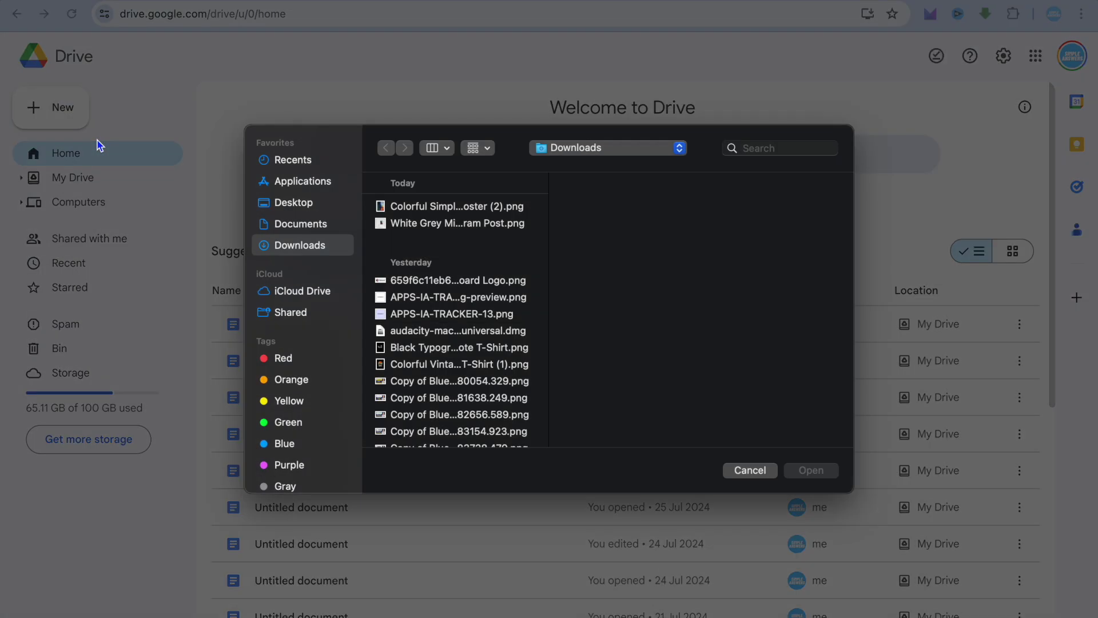
pyautogui.click(426, 213)
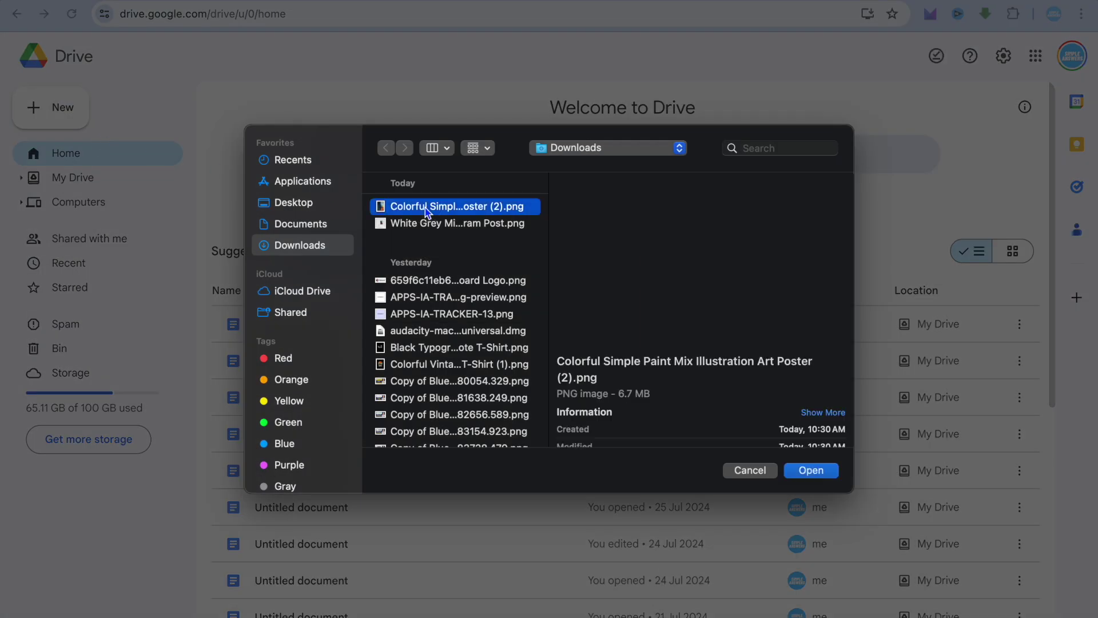
pyautogui.click(820, 472)
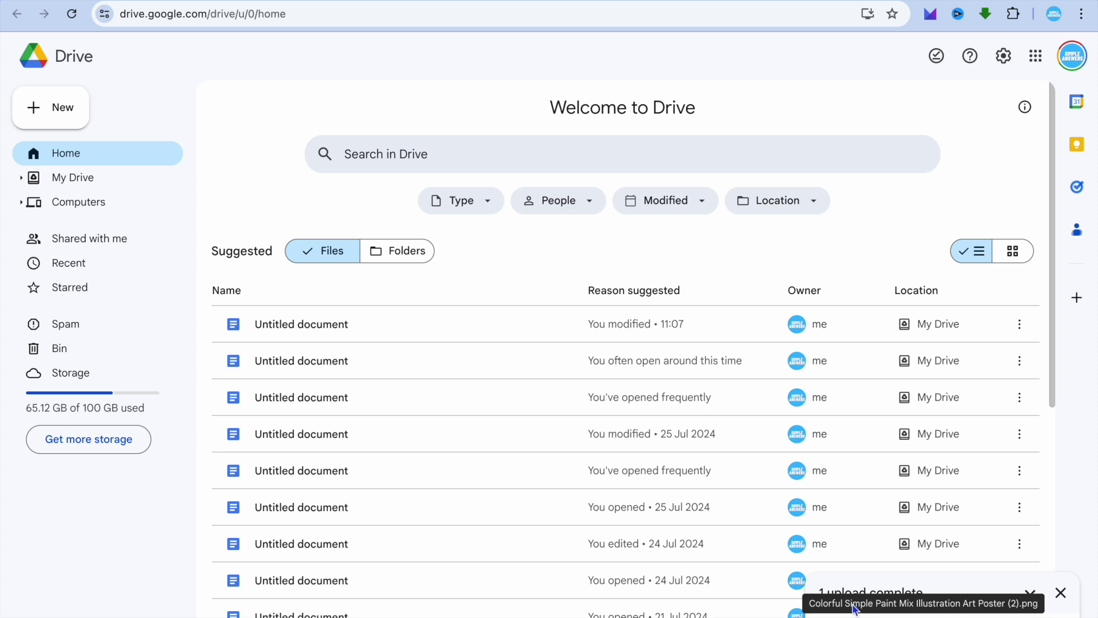
pyautogui.click(76, 274)
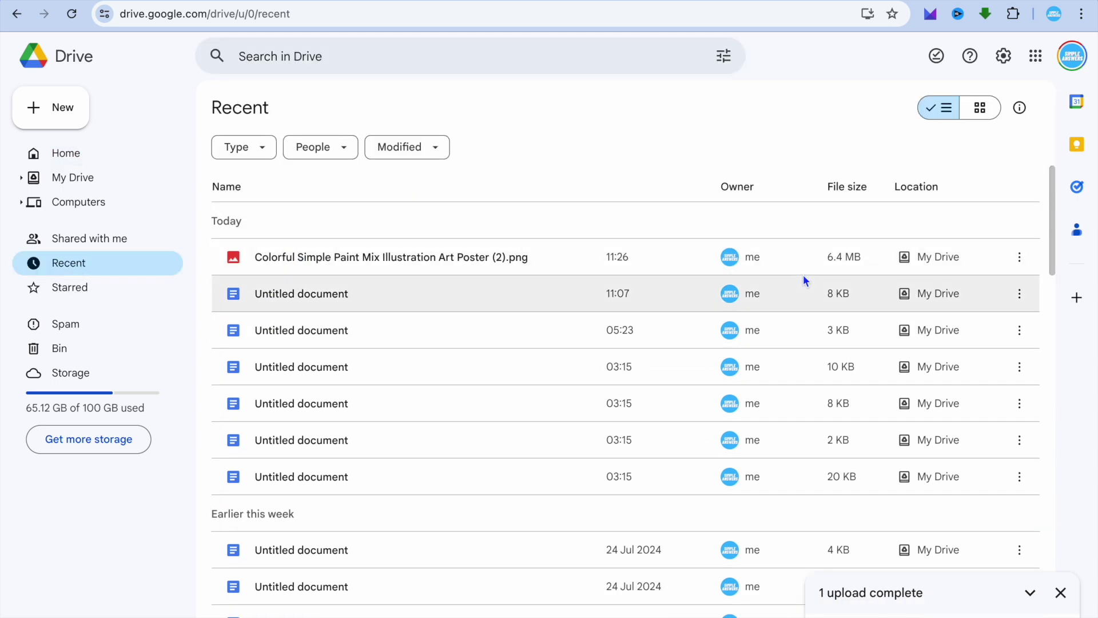
# Copy the poster PNG's link from its Share options
pyautogui.click(1022, 261)
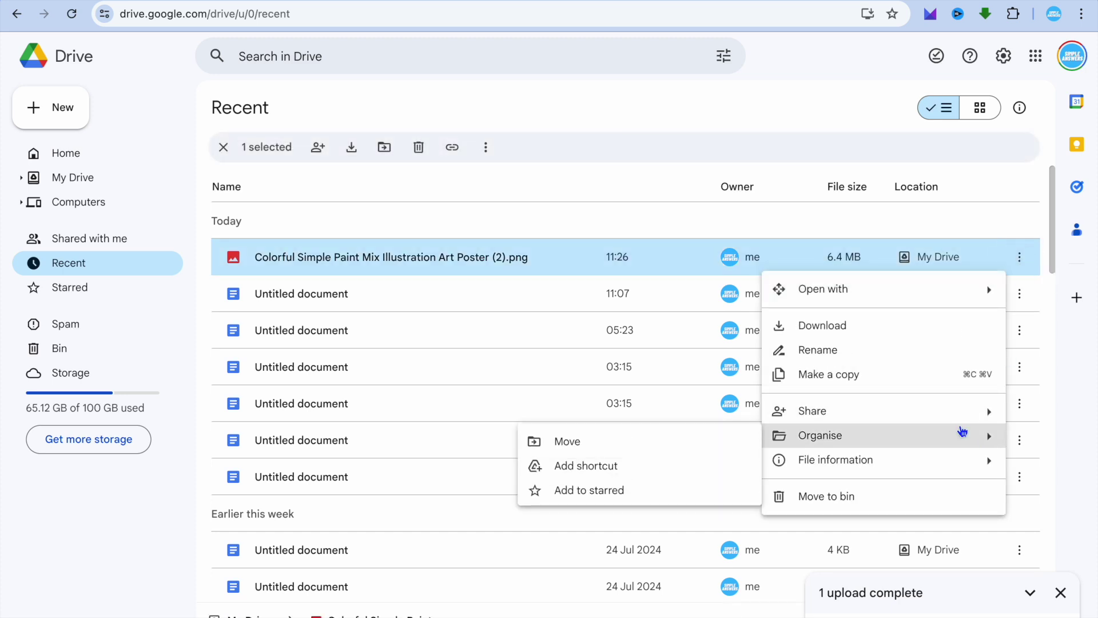
pyautogui.moveTo(918, 417)
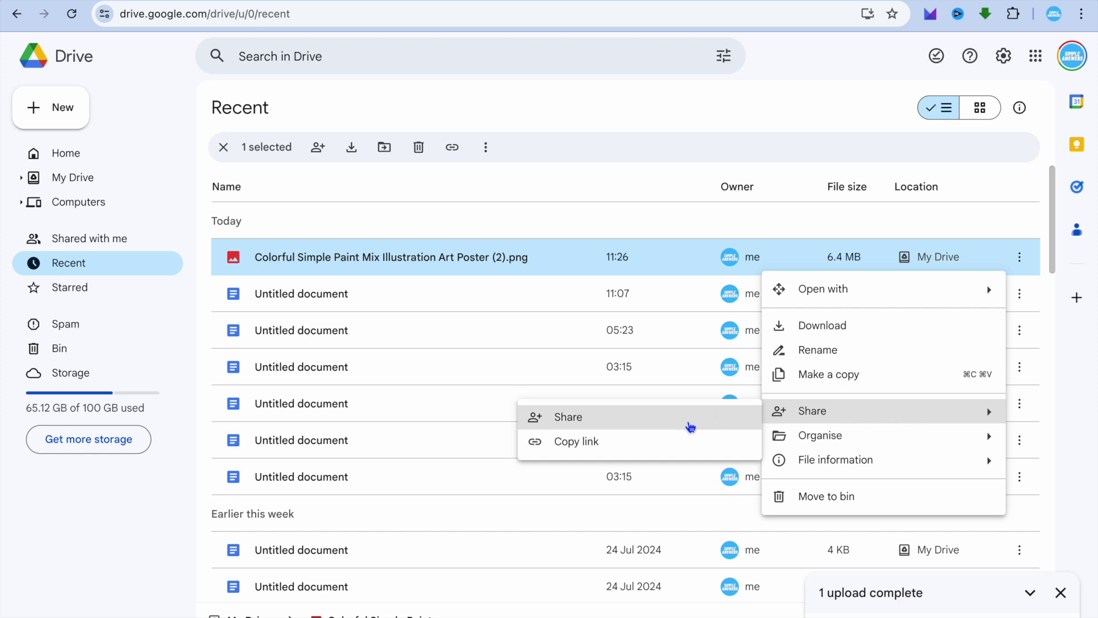
pyautogui.click(681, 438)
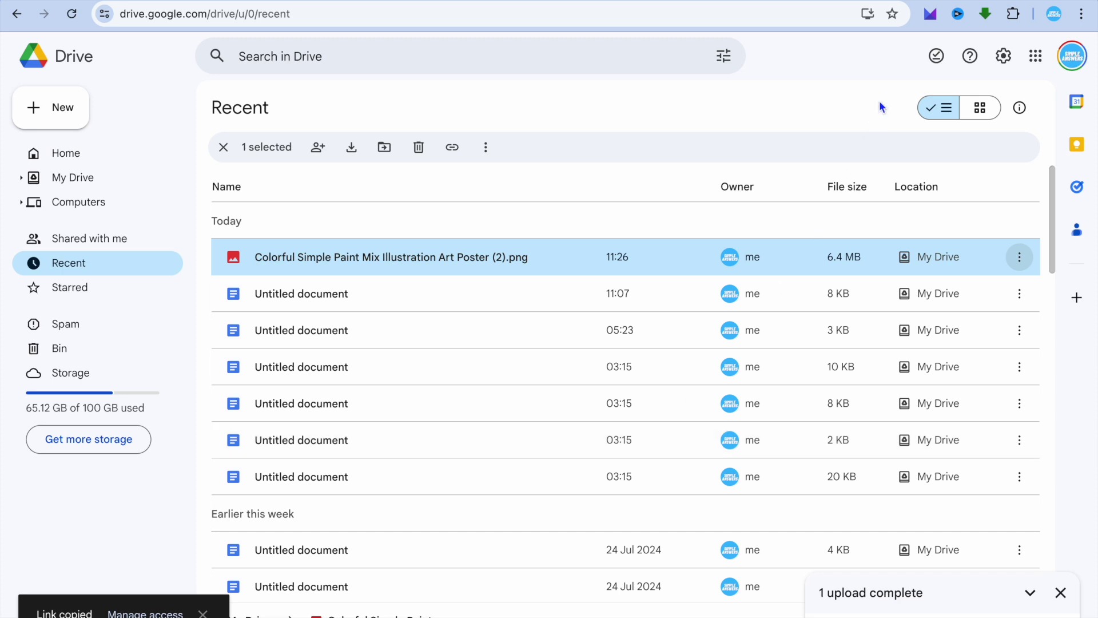
# Paste the copied Drive file link into the PayPal Return URL field
pyautogui.click(915, 2)
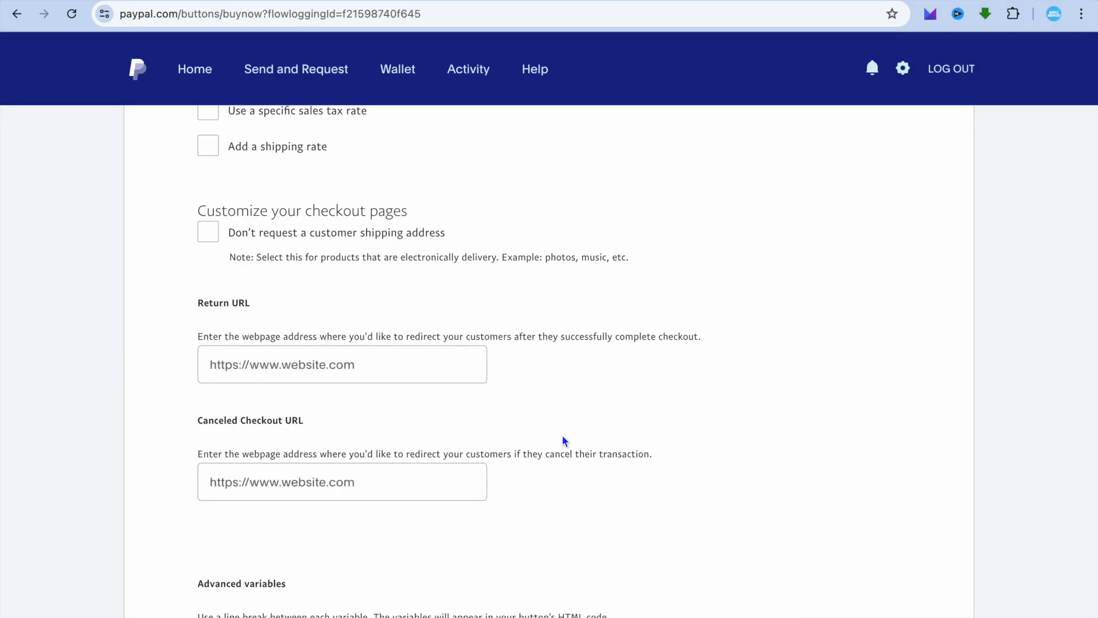
pyautogui.click(337, 364)
pyautogui.rightClick(337, 363)
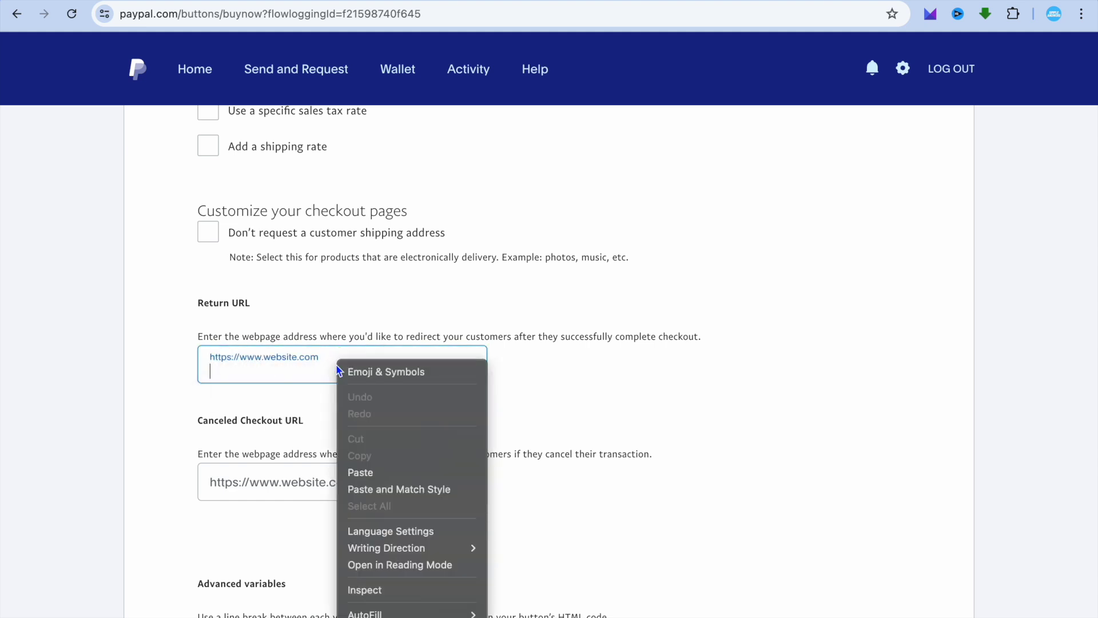
pyautogui.click(368, 475)
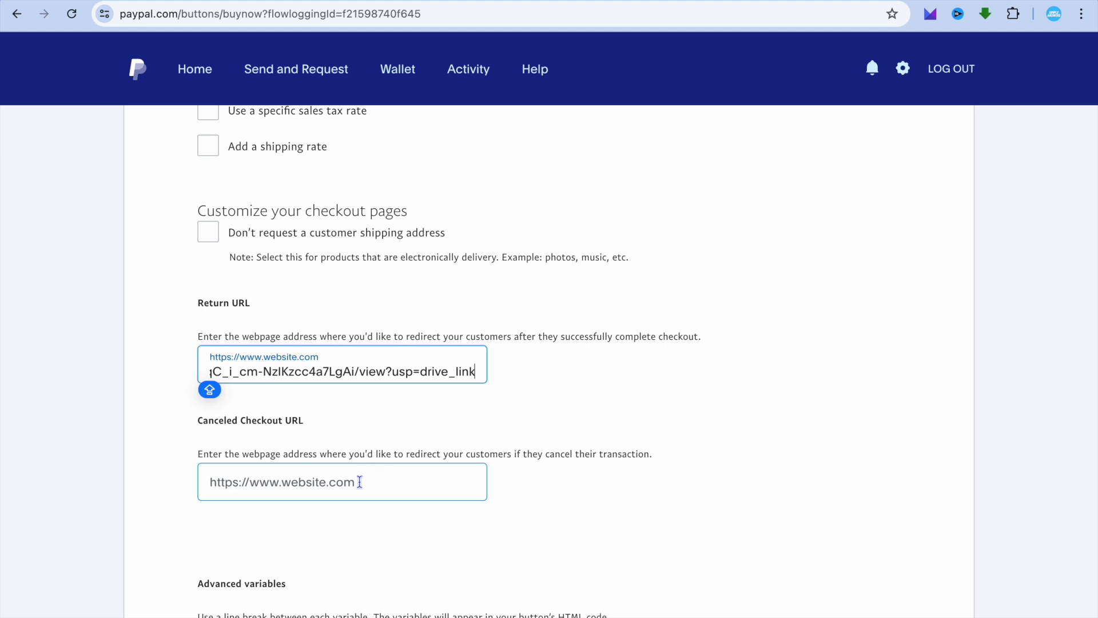
# Save the settings with Save and Create Button to generate the button code
pyautogui.scroll(-3, 361, 483)
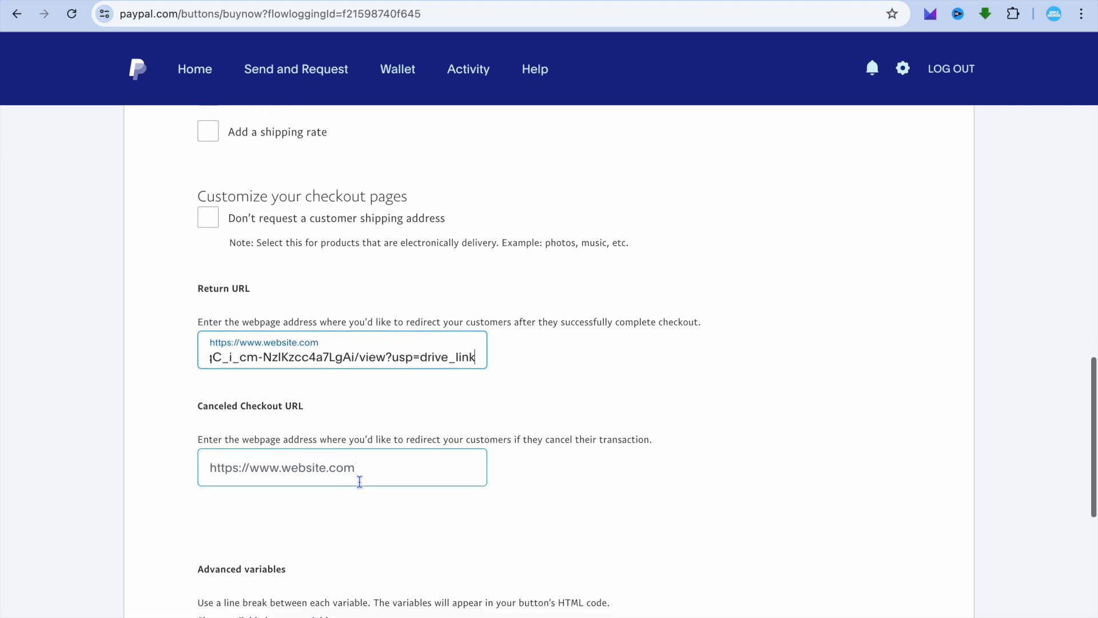
pyautogui.scroll(-1, 360, 483)
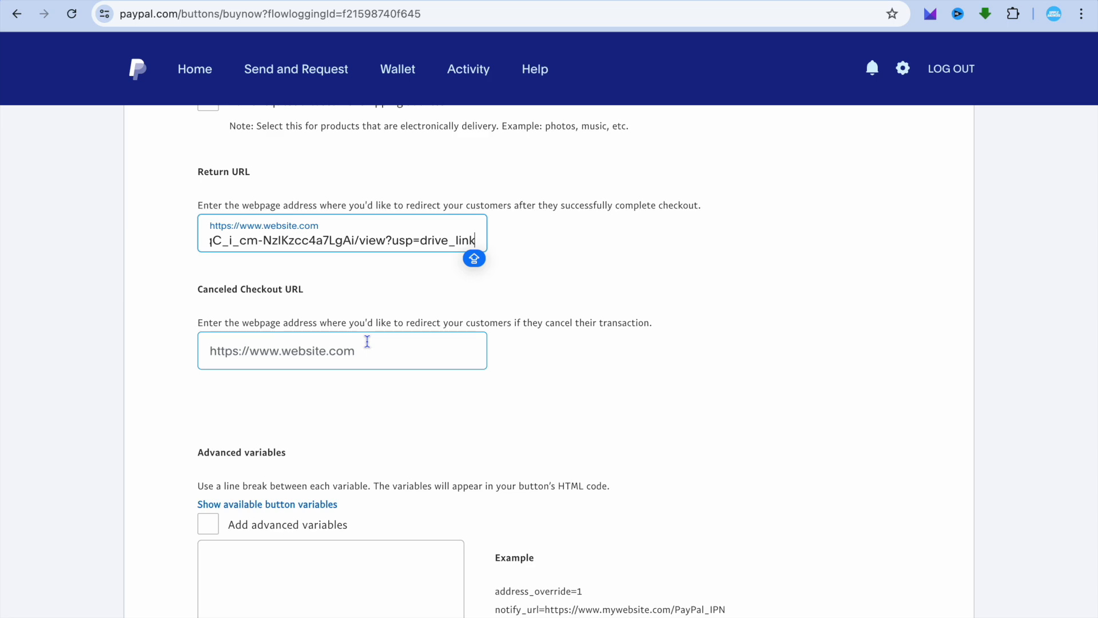
pyautogui.scroll(-7, 367, 341)
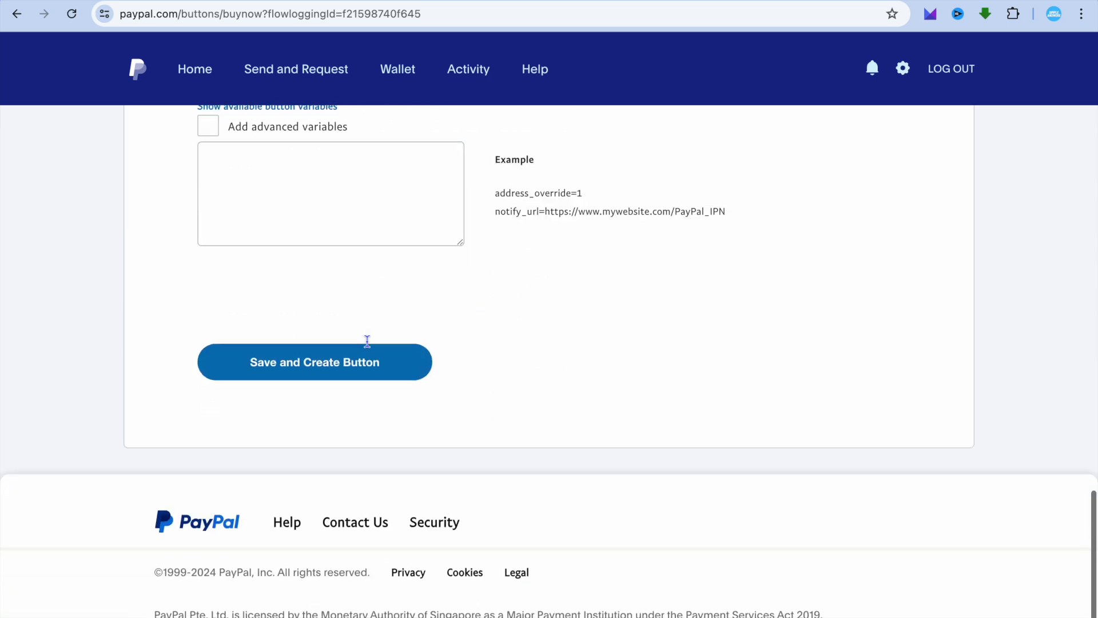
pyautogui.click(360, 373)
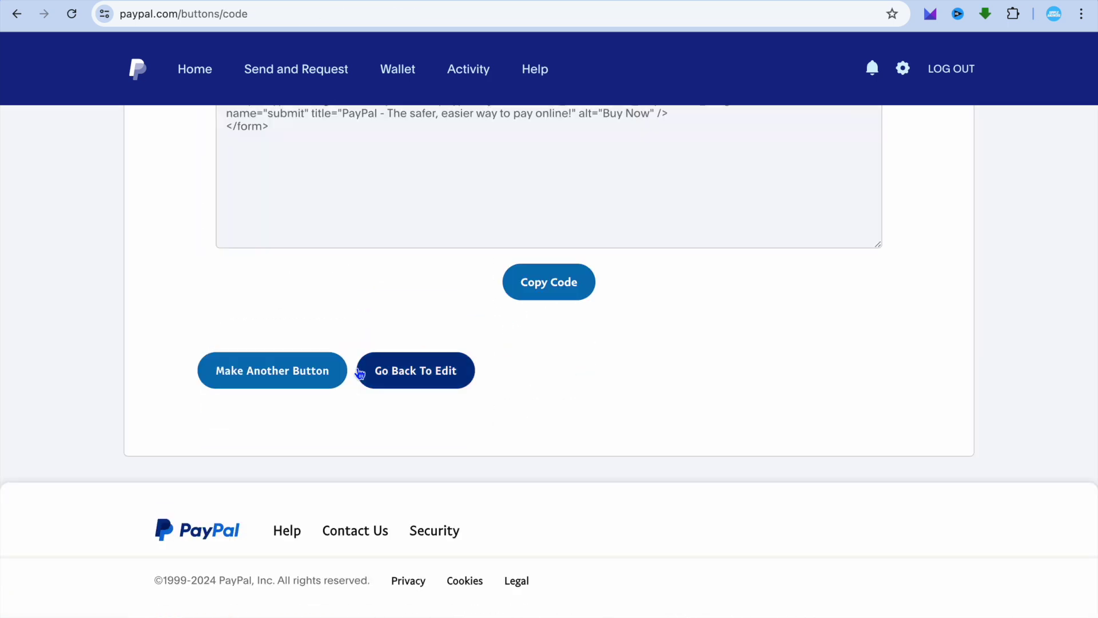
# Copy the generated Buy Now button HTML and switch to the Google Sites tab
pyautogui.scroll(4, 344, 434)
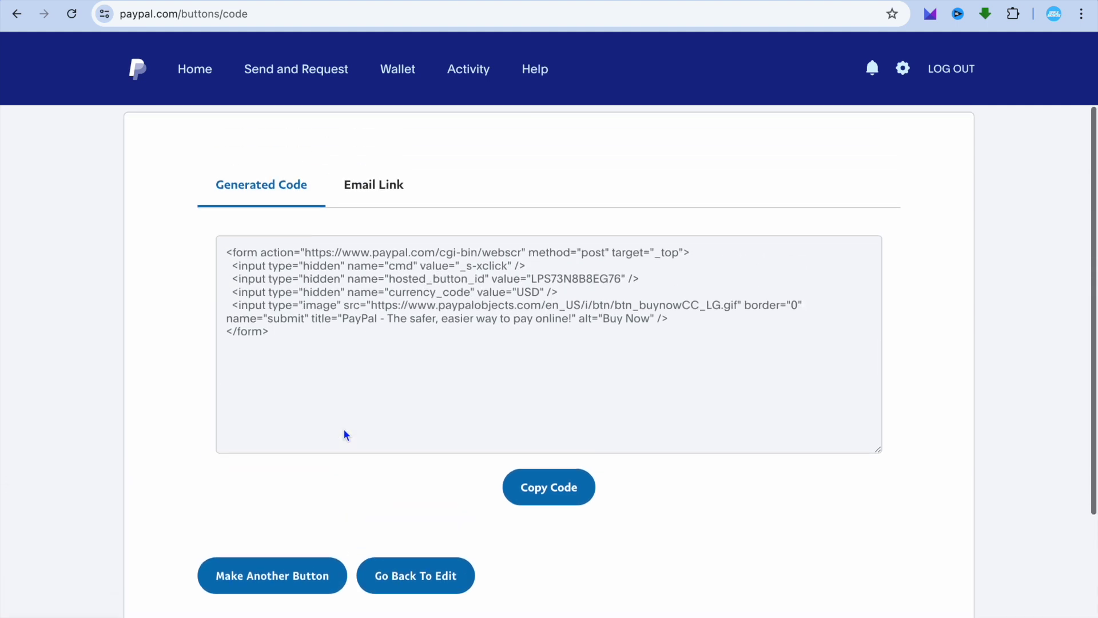
pyautogui.click(557, 493)
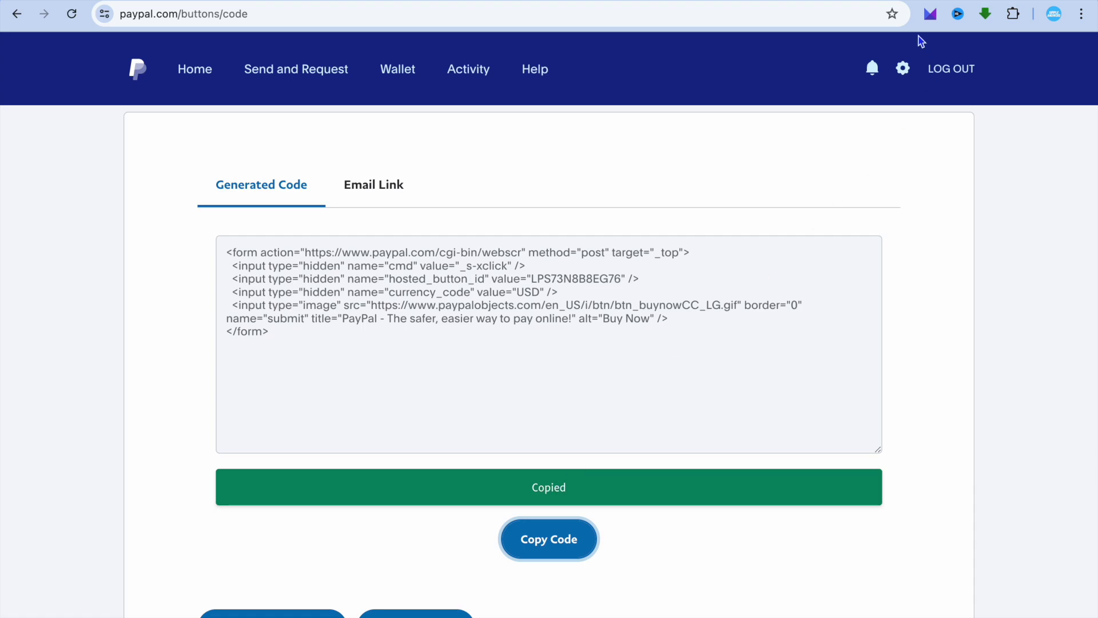
pyautogui.hotkey('ctrl', 'Tab')
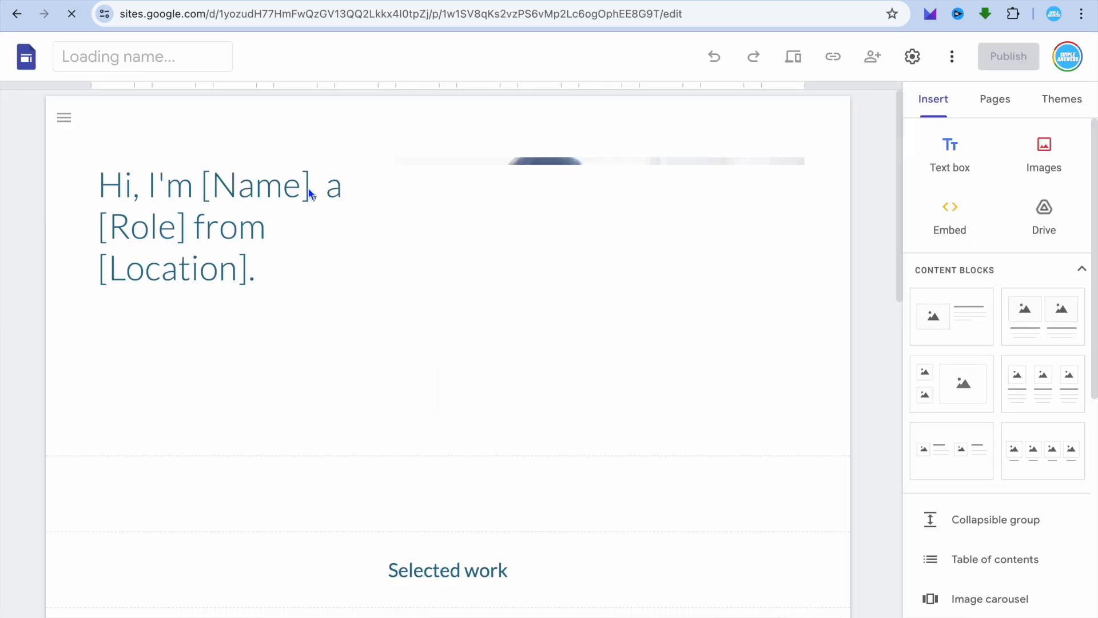
# Pick the Portfolio template, select the top hero section, and open Embed from the web
pyautogui.click(309, 193)
pyautogui.scroll(-3, 434, 339)
pyautogui.scroll(-1, 433, 340)
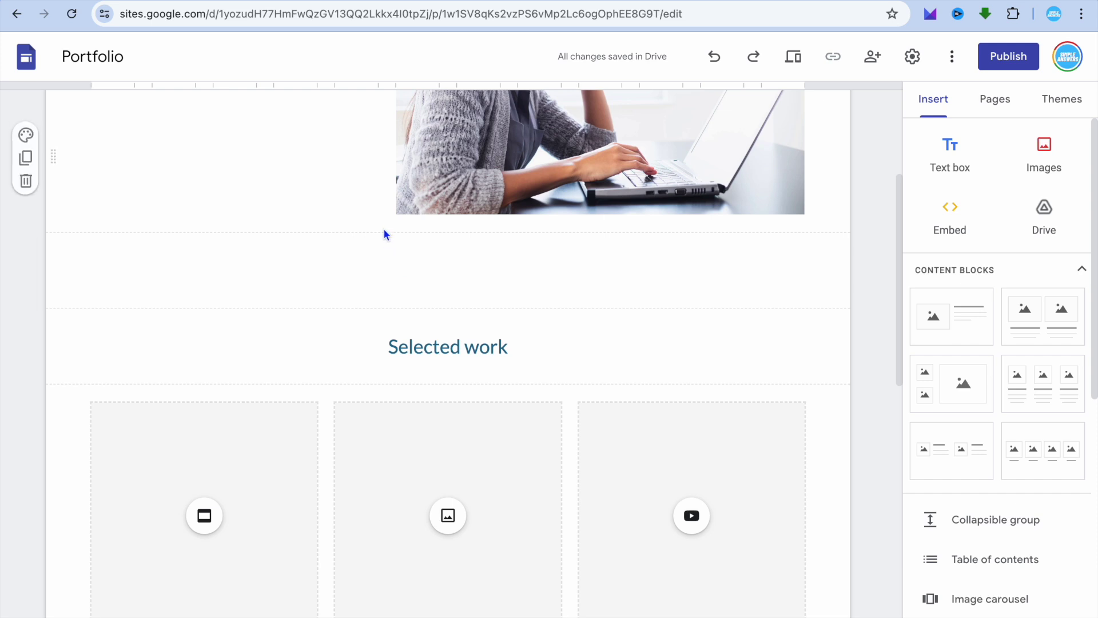
pyautogui.click(372, 257)
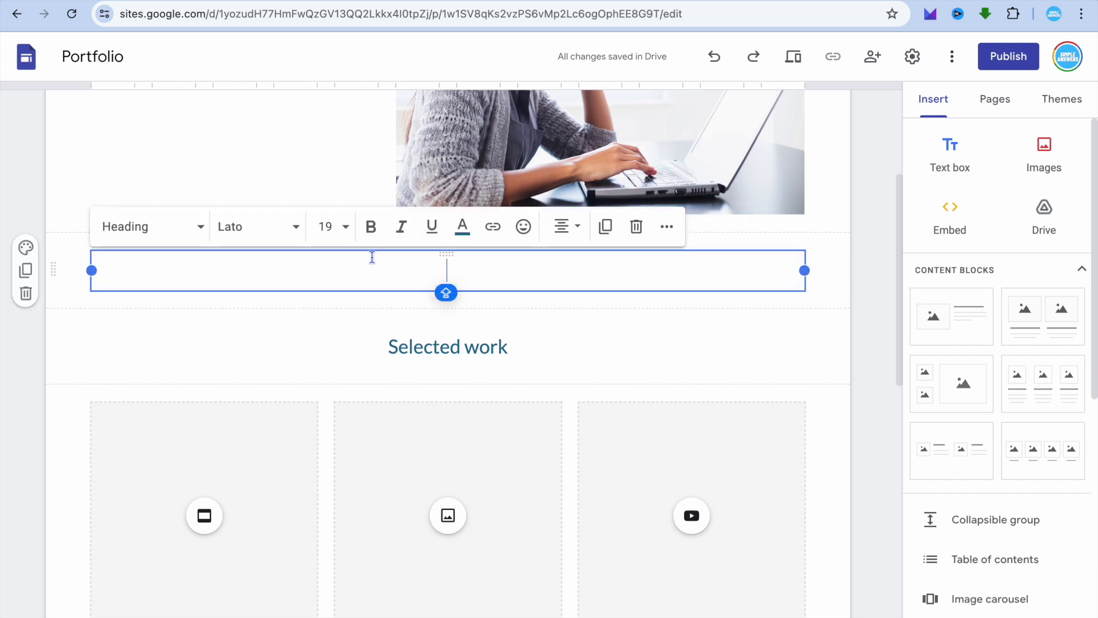
pyautogui.click(328, 164)
pyautogui.scroll(1, 417, 284)
pyautogui.scroll(2, 417, 284)
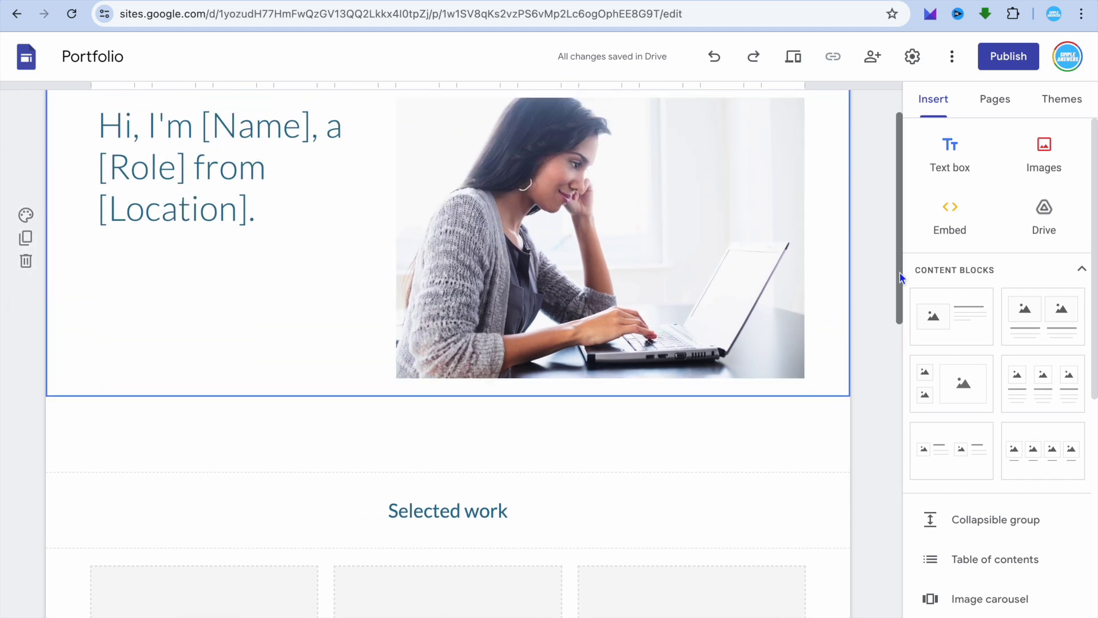
pyautogui.click(946, 216)
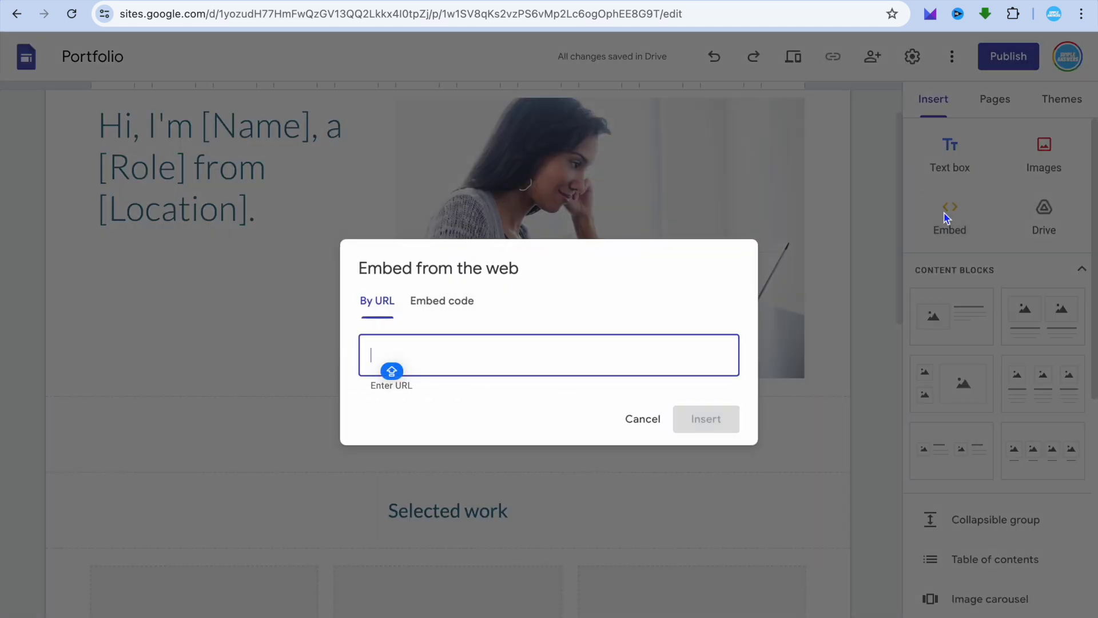
# Paste the PayPal Buy Now button HTML as embed code and insert it below the hero section
pyautogui.click(445, 302)
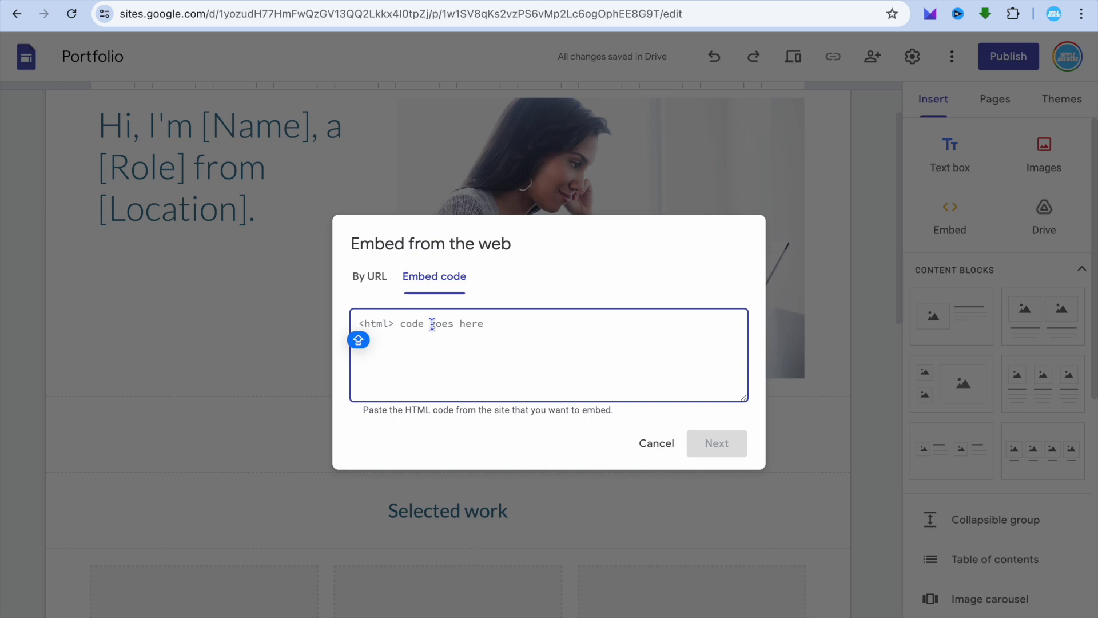
pyautogui.rightClick(432, 325)
pyautogui.click(486, 433)
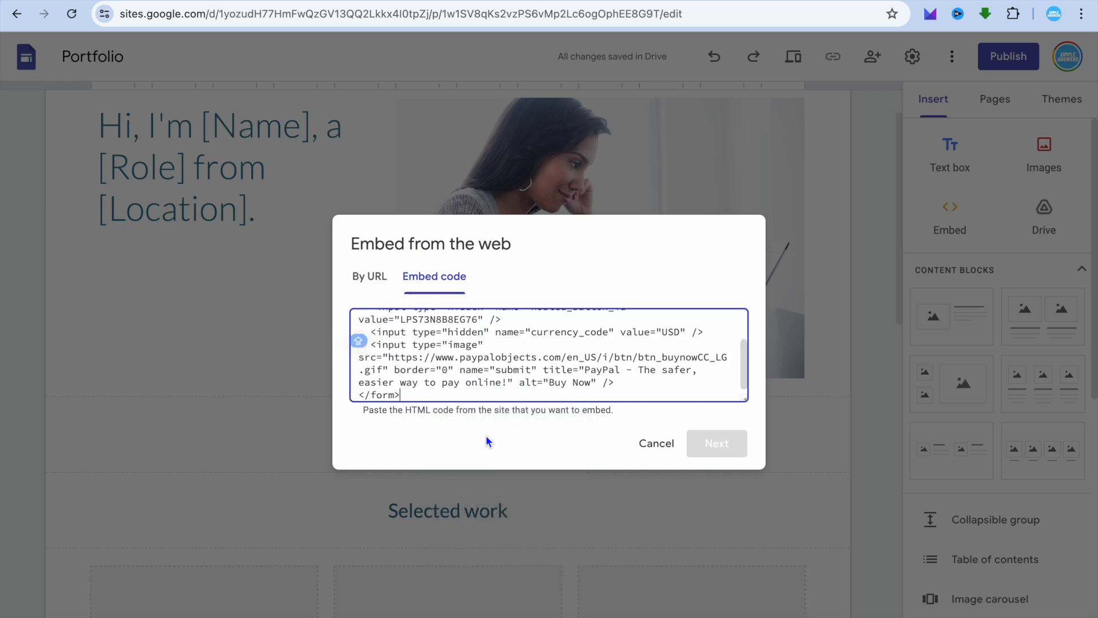
pyautogui.click(706, 442)
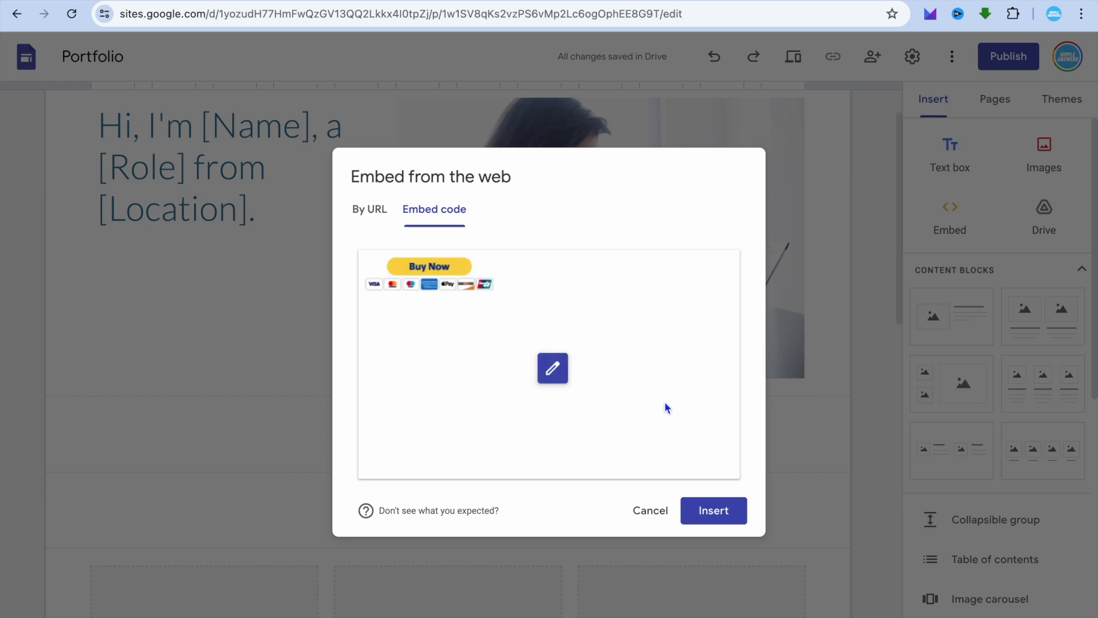
pyautogui.click(737, 515)
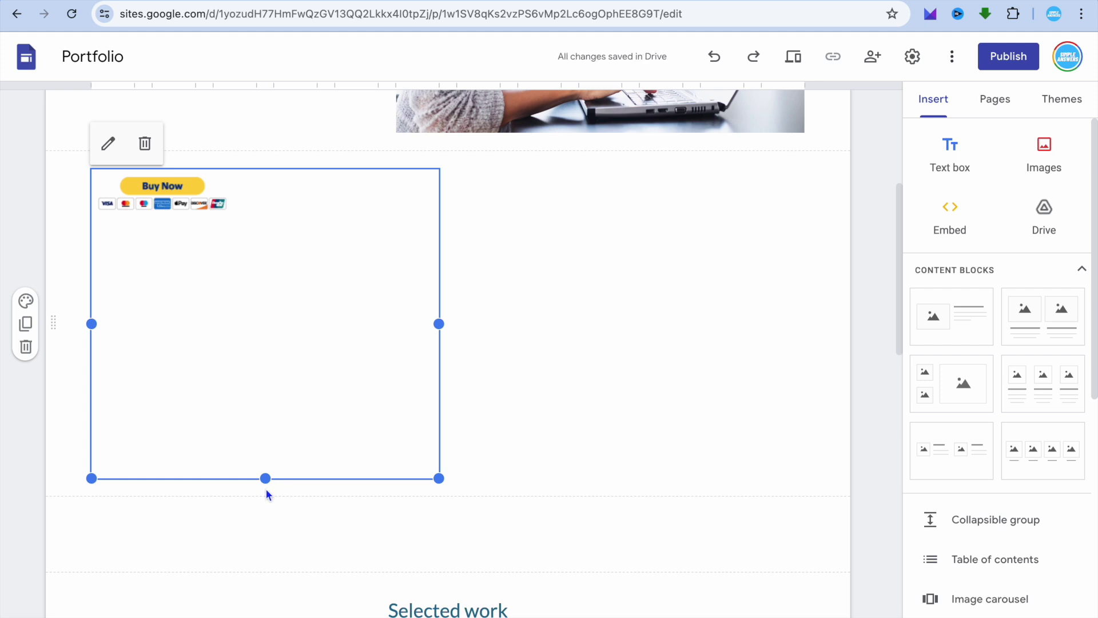
# Shorten the embed box to fit the Buy Now button and move it under the hero heading
pyautogui.moveTo(265, 478); pyautogui.dragTo(257, 232)
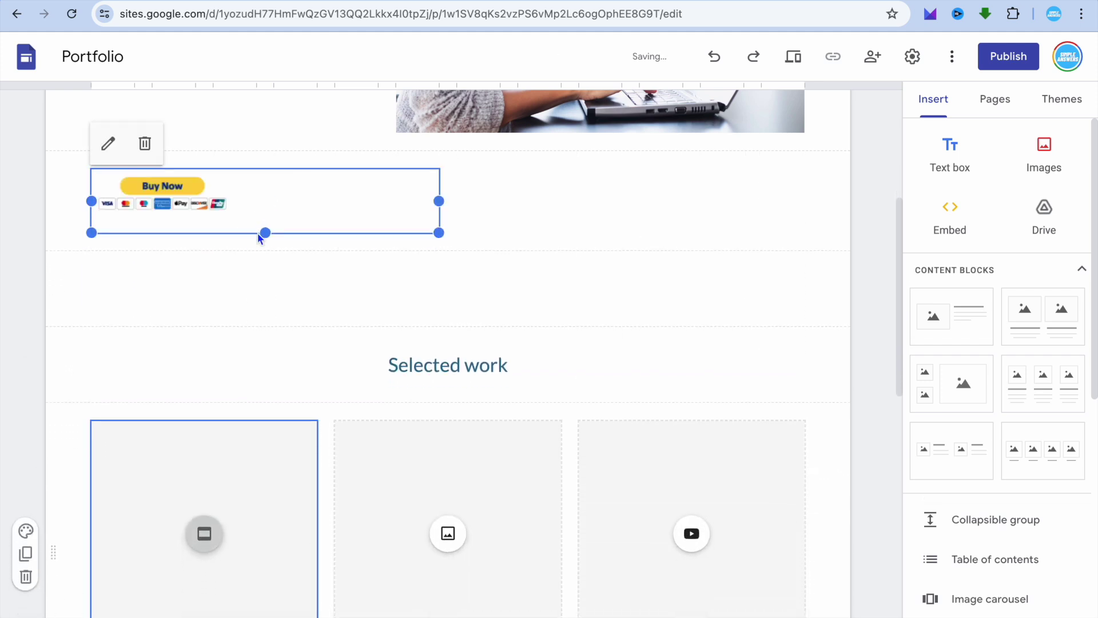
pyautogui.scroll(2, 219, 266)
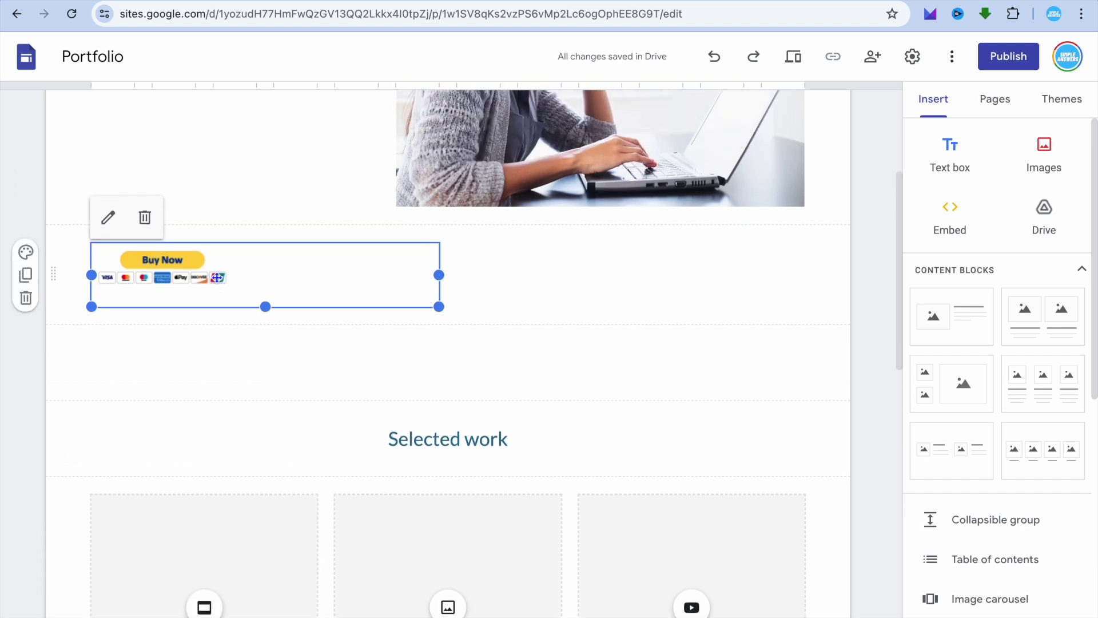
pyautogui.scroll(1, 218, 281)
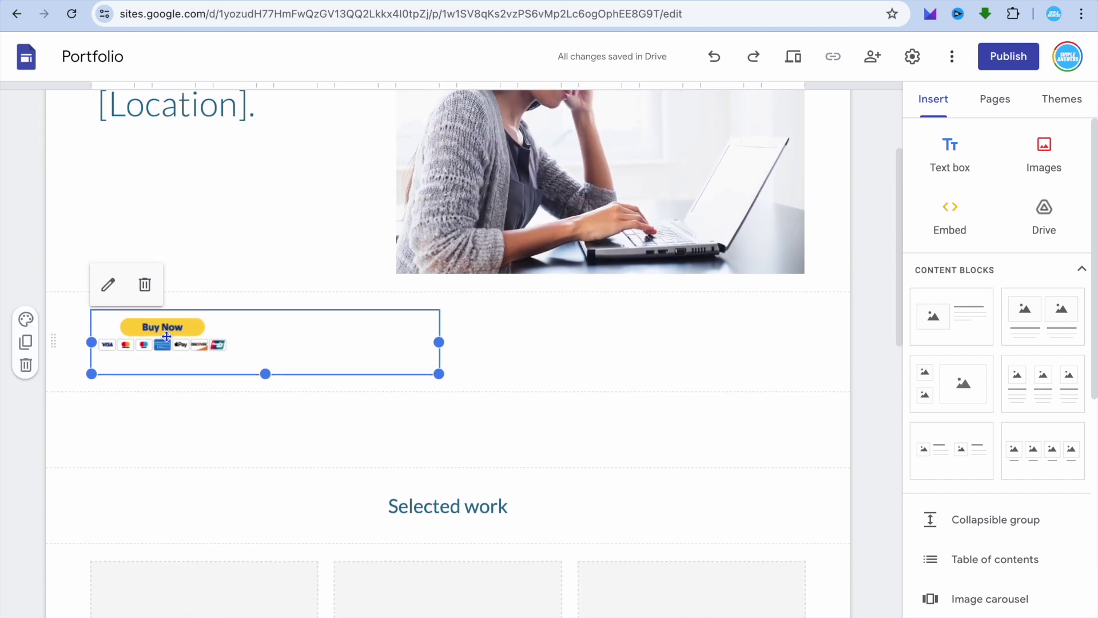
pyautogui.moveTo(167, 337); pyautogui.dragTo(171, 159)
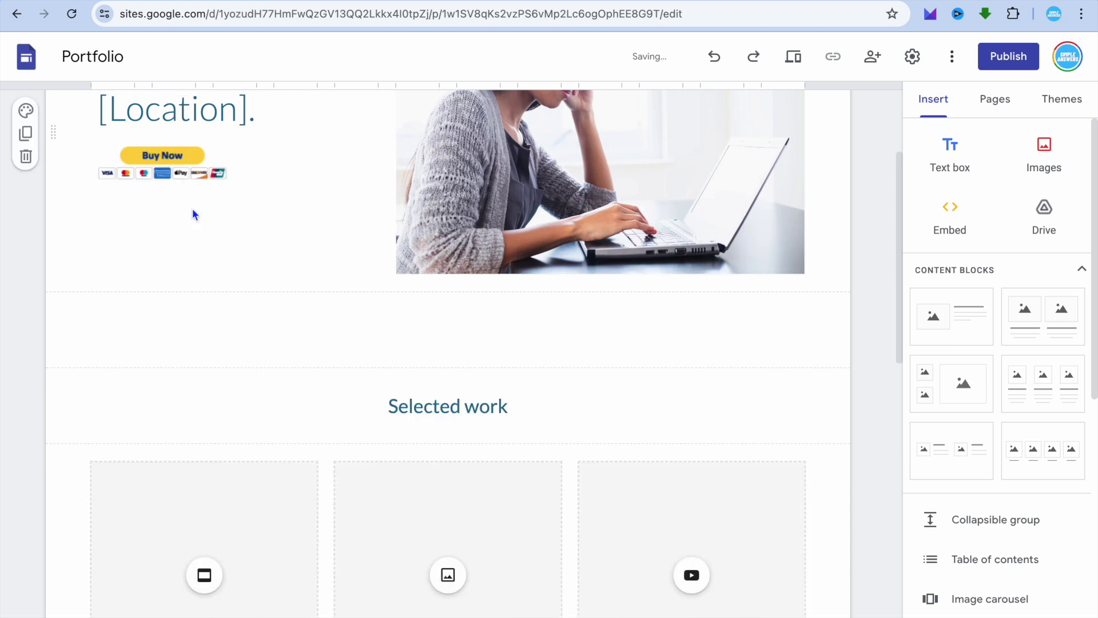
pyautogui.scroll(1, 192, 208)
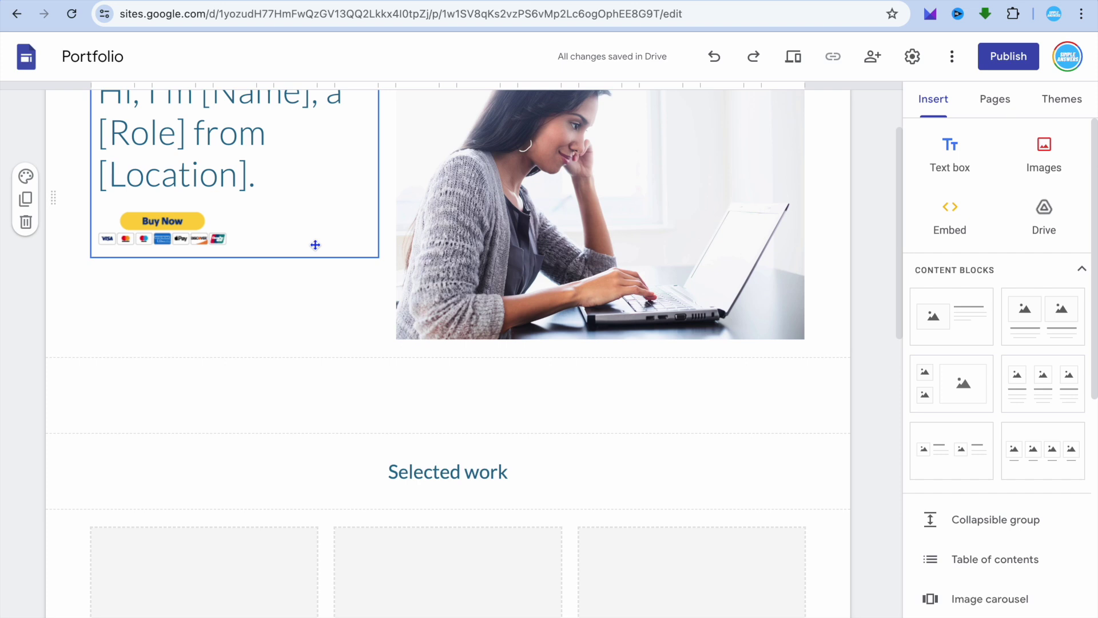
pyautogui.click(382, 197)
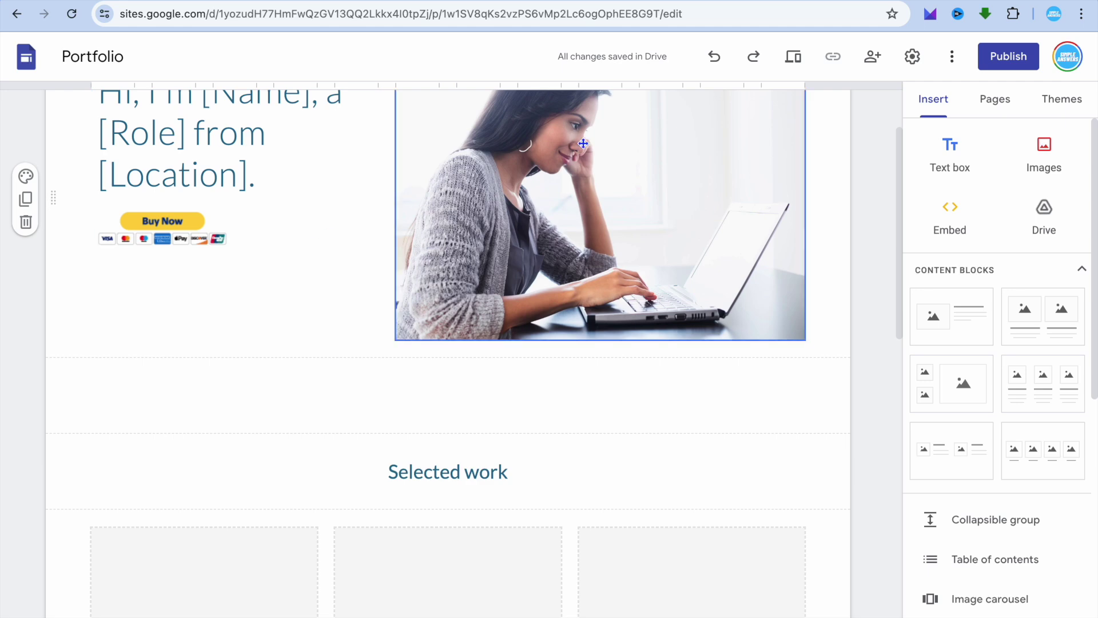